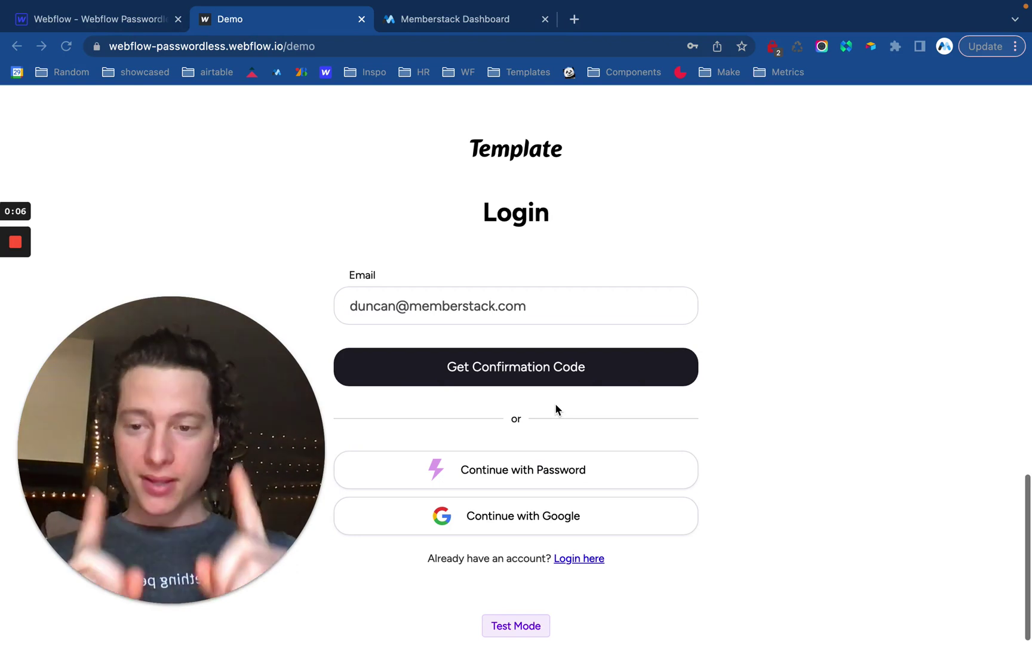
Request a confirmation code for the entered email on the demo signup page.
scroll(597, 242, "down", 1)
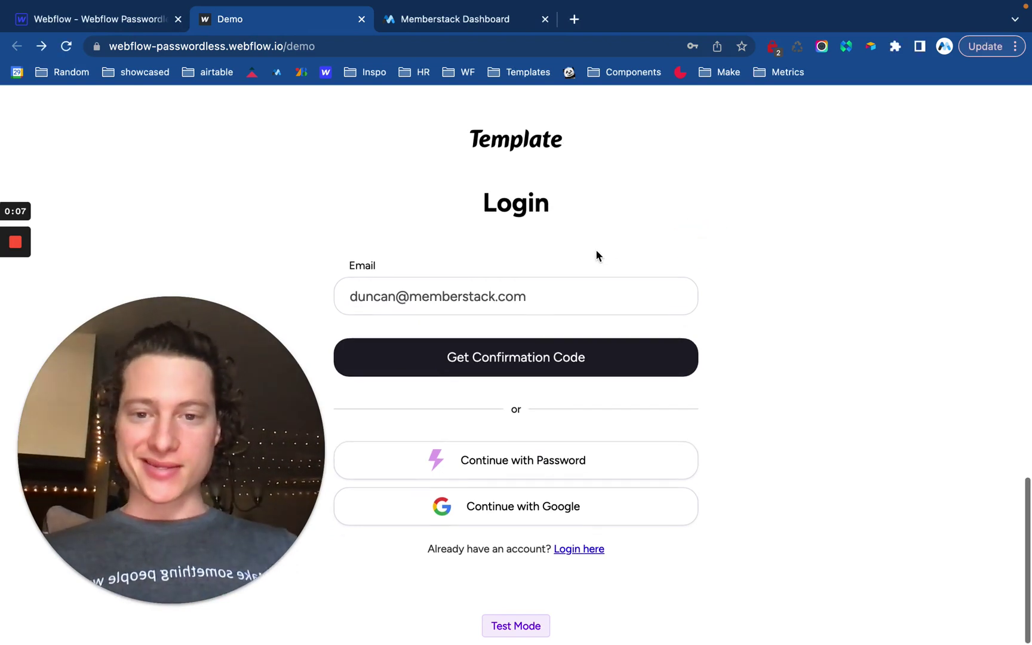
scroll(573, 263, "up", 1)
left_click(512, 367)
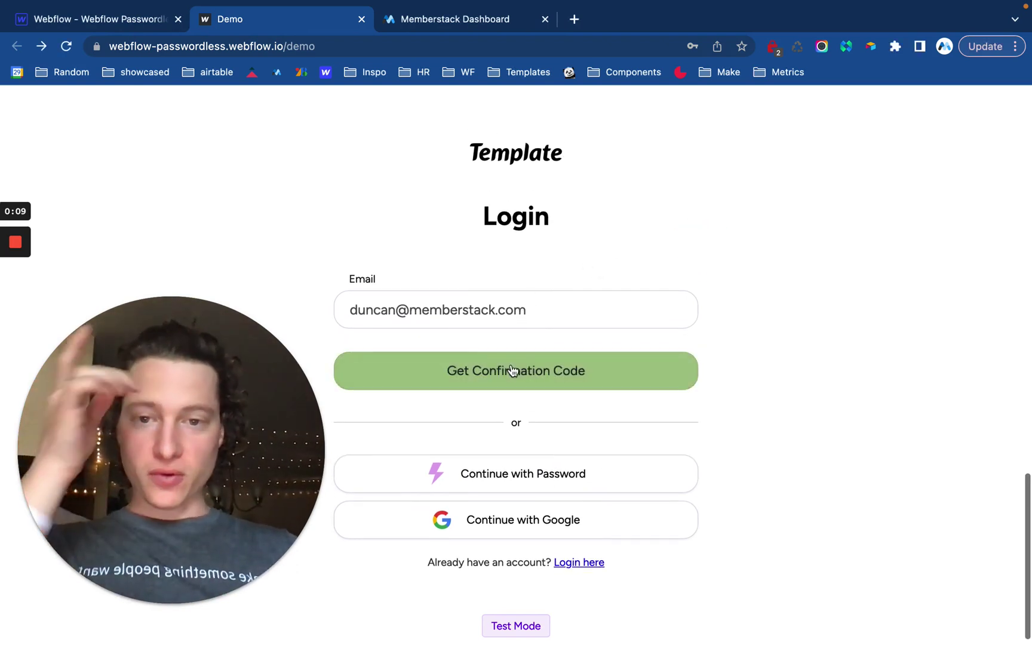
left_click_drag(242, 437, 220, 142)
scroll(562, 162, "down", 1)
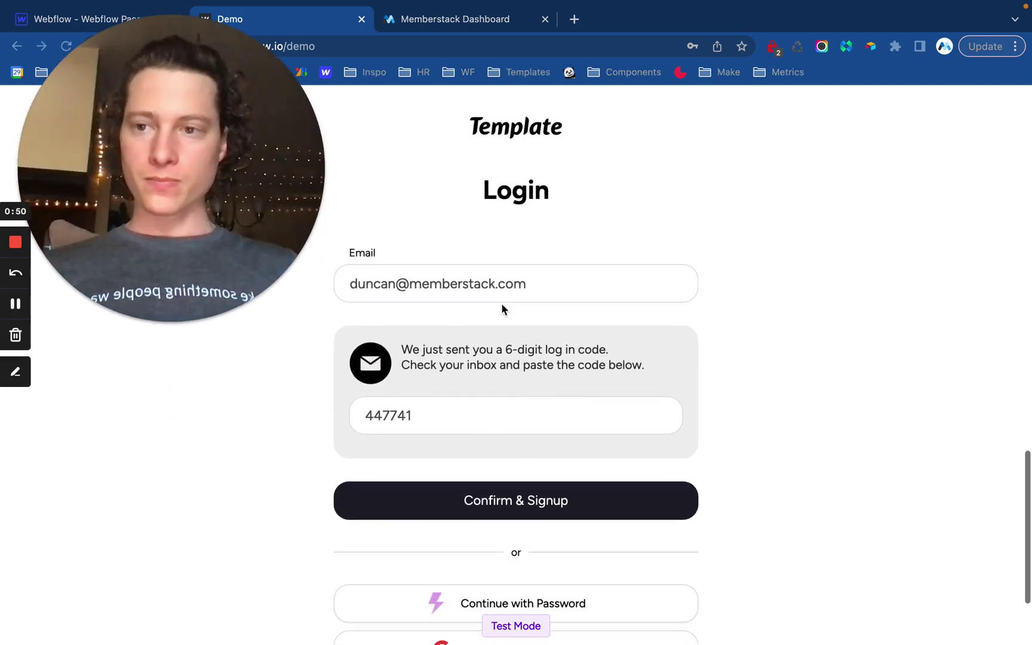
Copy the emailed verification code from Front, paste it into the code field, and confirm the signup.
key("ctrl+Left")
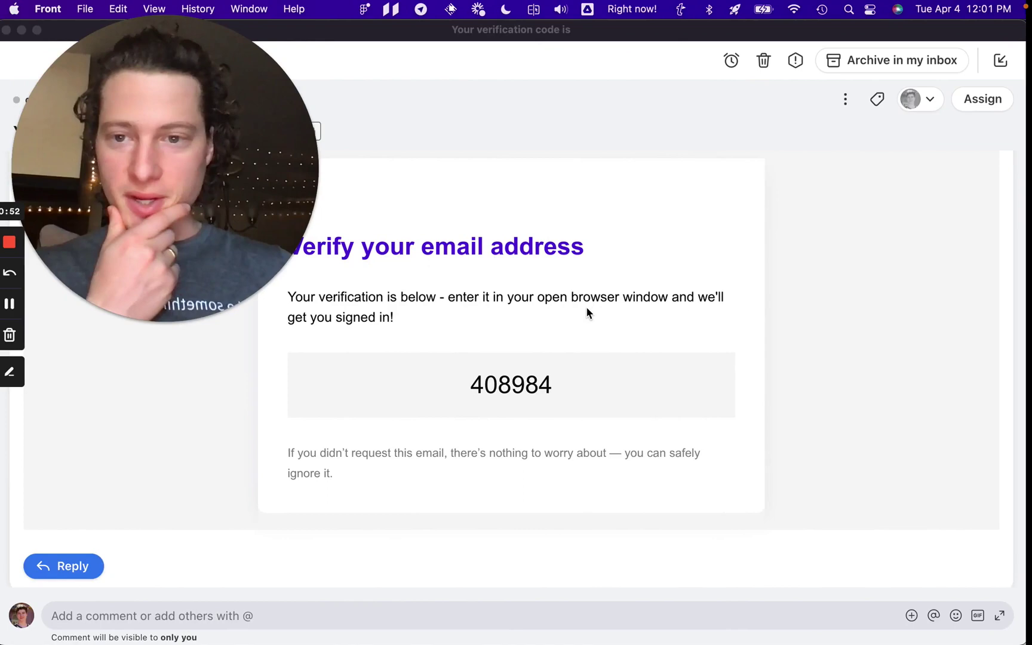
double_click(520, 409)
key("super+c")
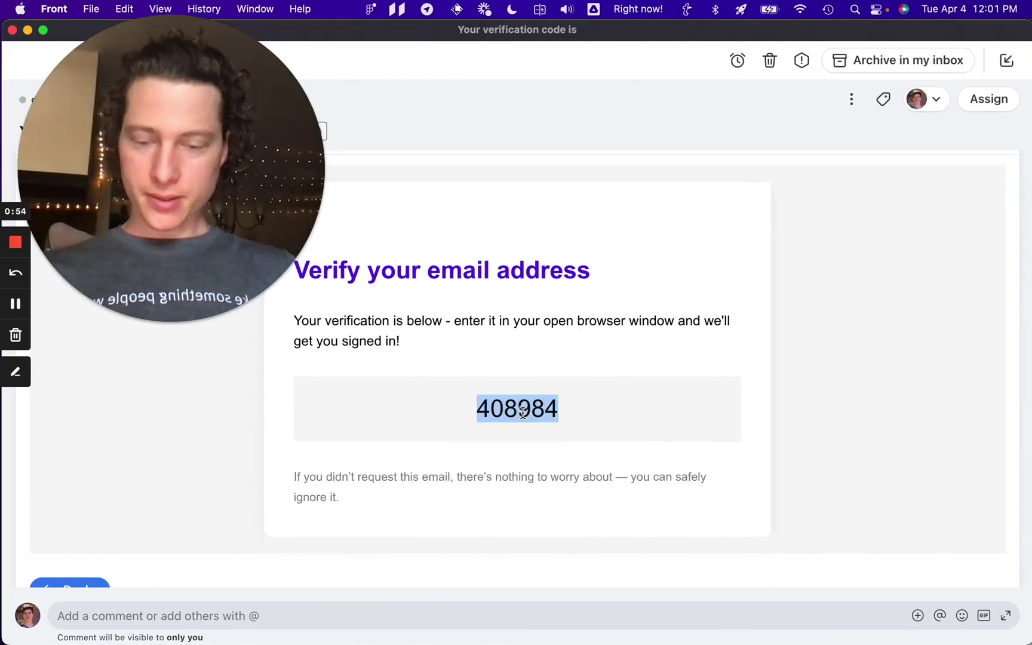
key("ctrl+Right")
key("super+a")
key("super+v")
left_click(508, 496)
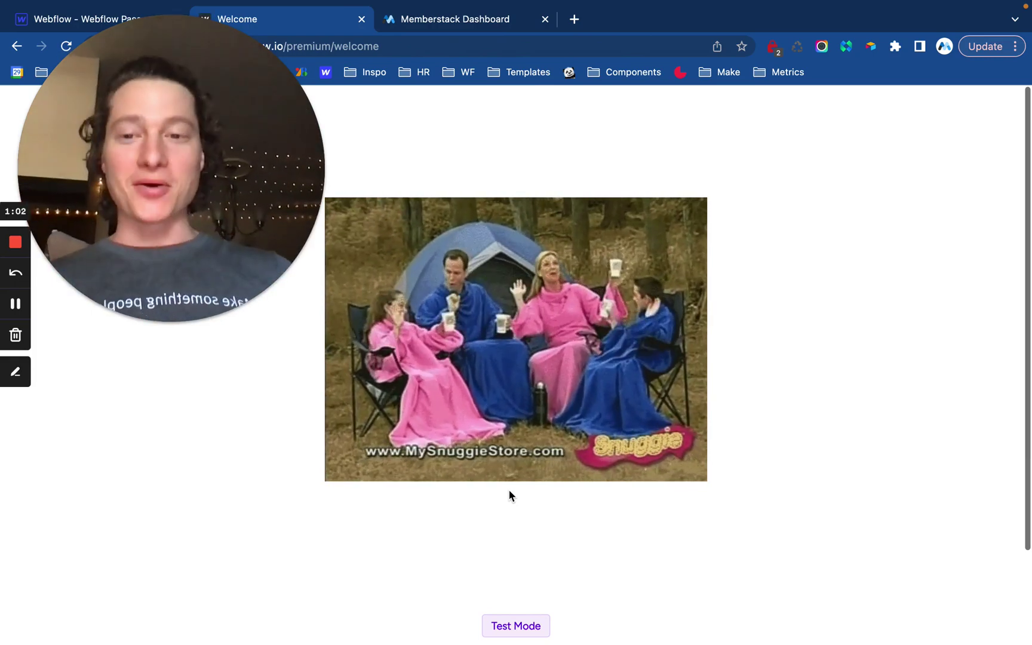
View the /premium/welcome page with the Snuggie GIF after the signup redirect.
left_click_drag(171, 147, 110, 502)
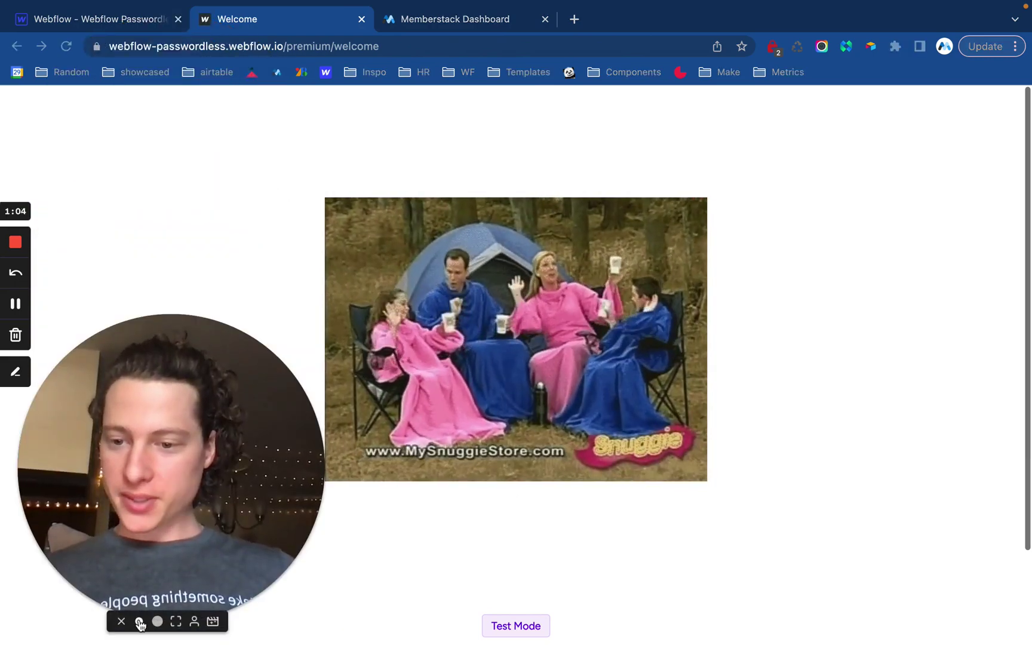
left_click(62, 621)
left_click_drag(120, 559, 148, 530)
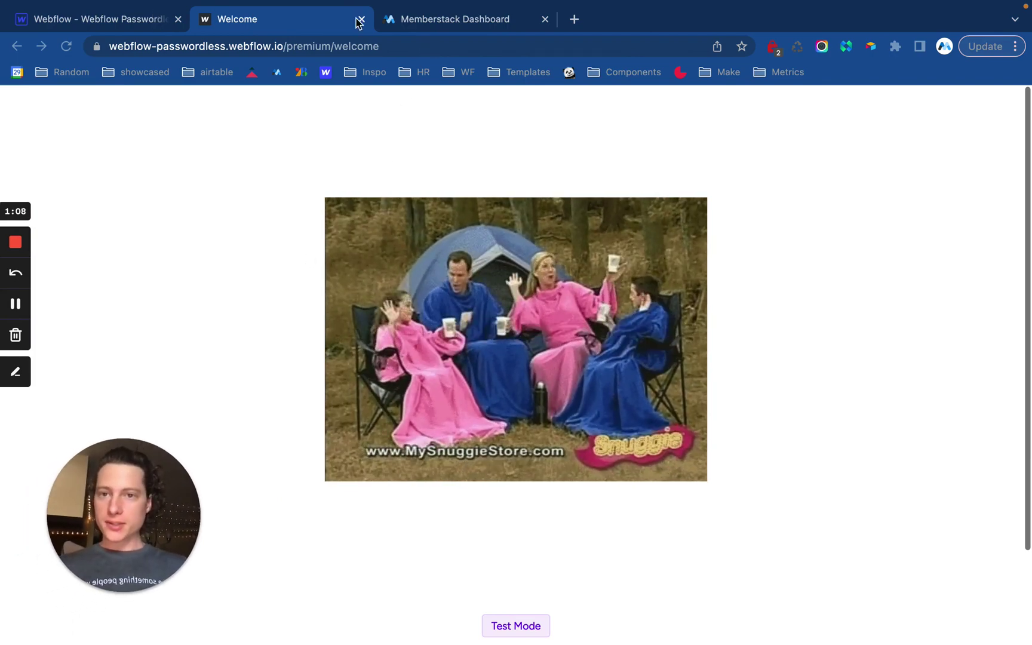
Copy the Passwordless 'Create an Account' component from Memberstack's Components library.
left_click(447, 21)
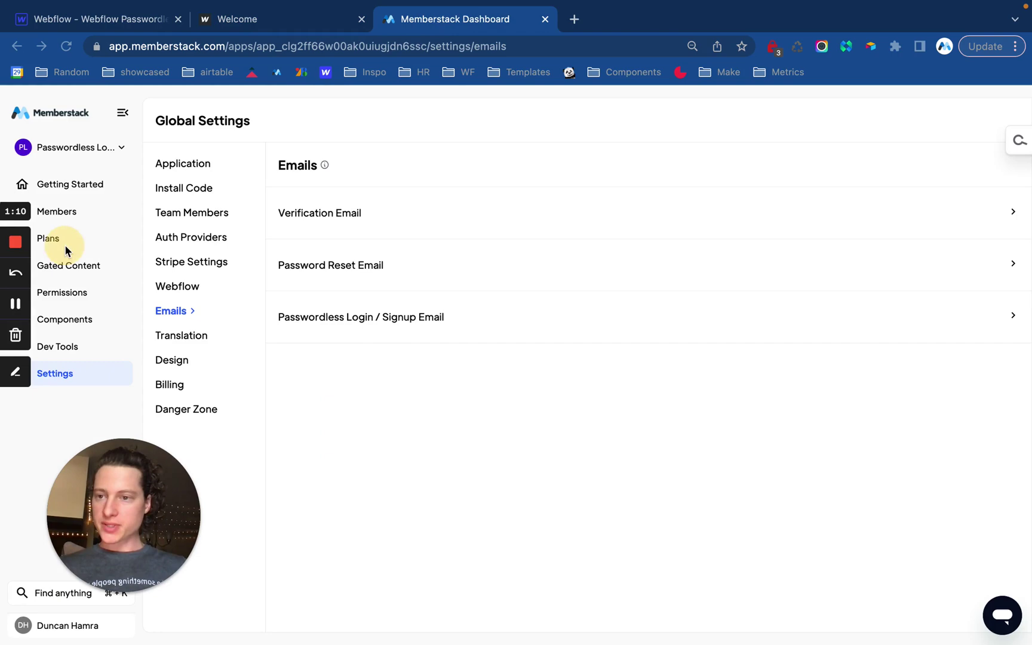
left_click(102, 325)
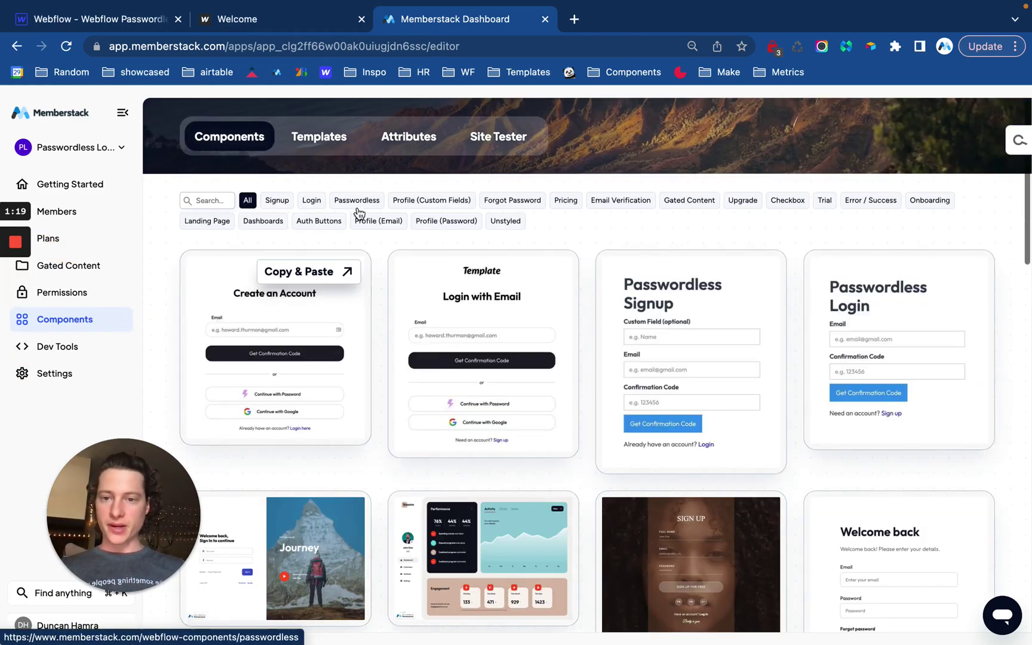
left_click(358, 209)
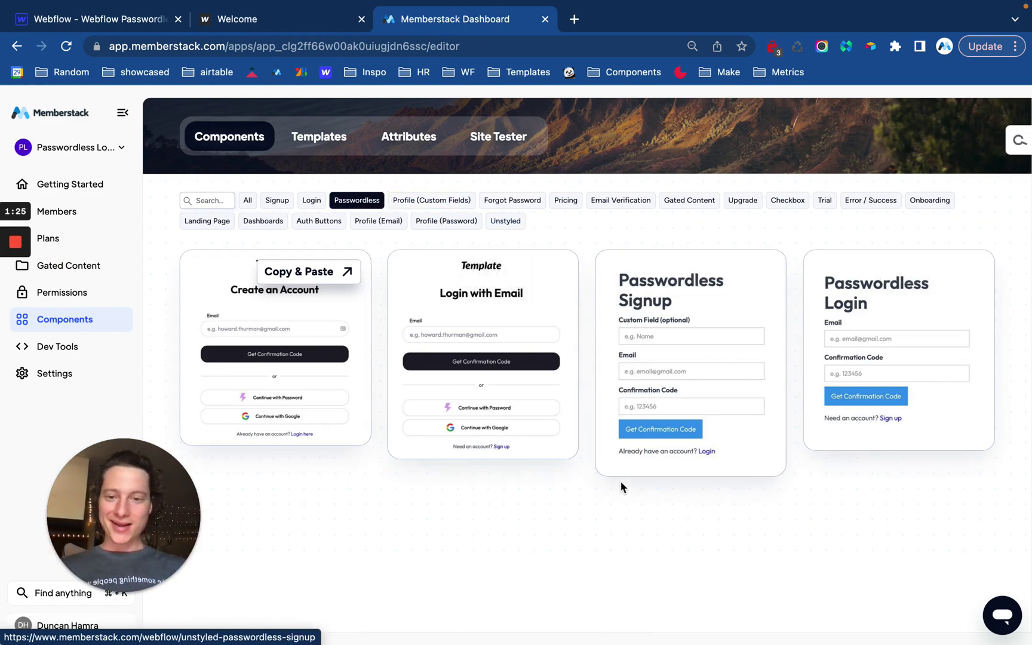
left_click(277, 356)
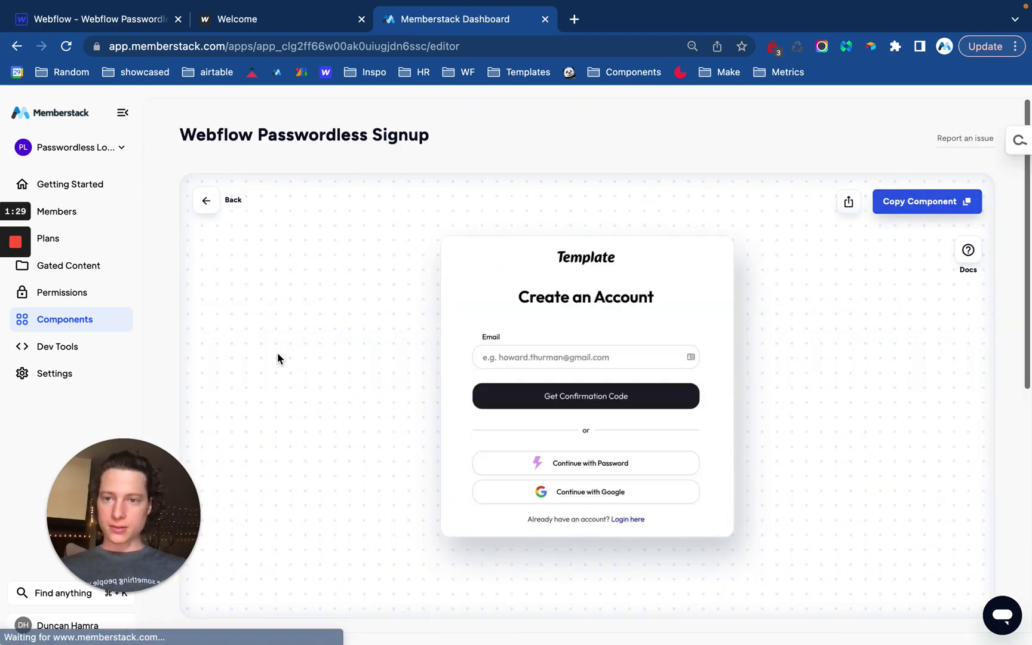
left_click(918, 202)
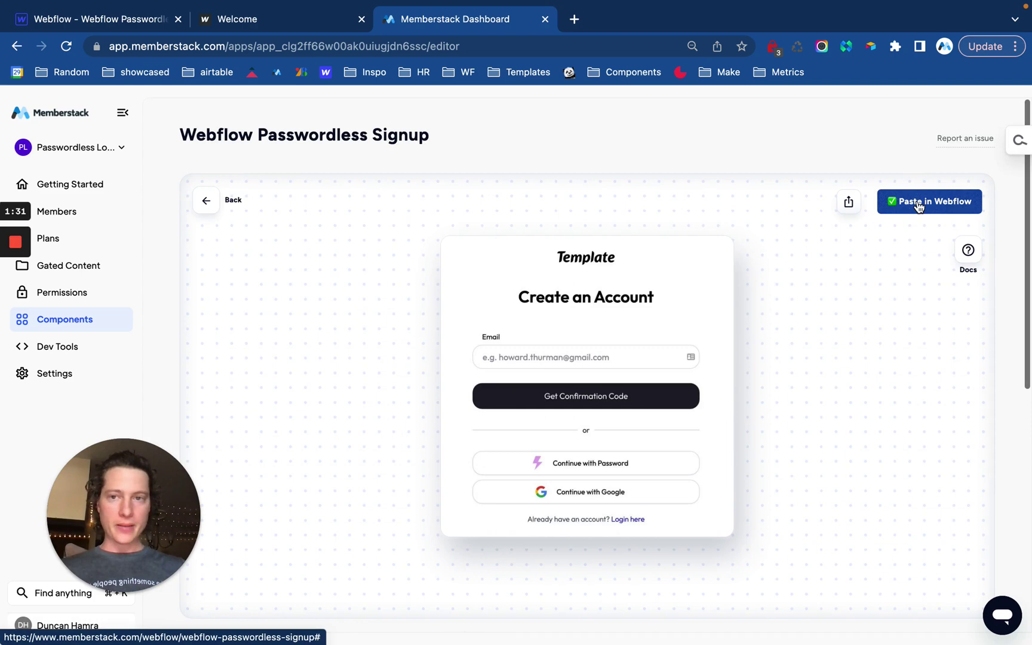
Paste the Create an Account signup component into the Signup page body.
left_click(145, 22)
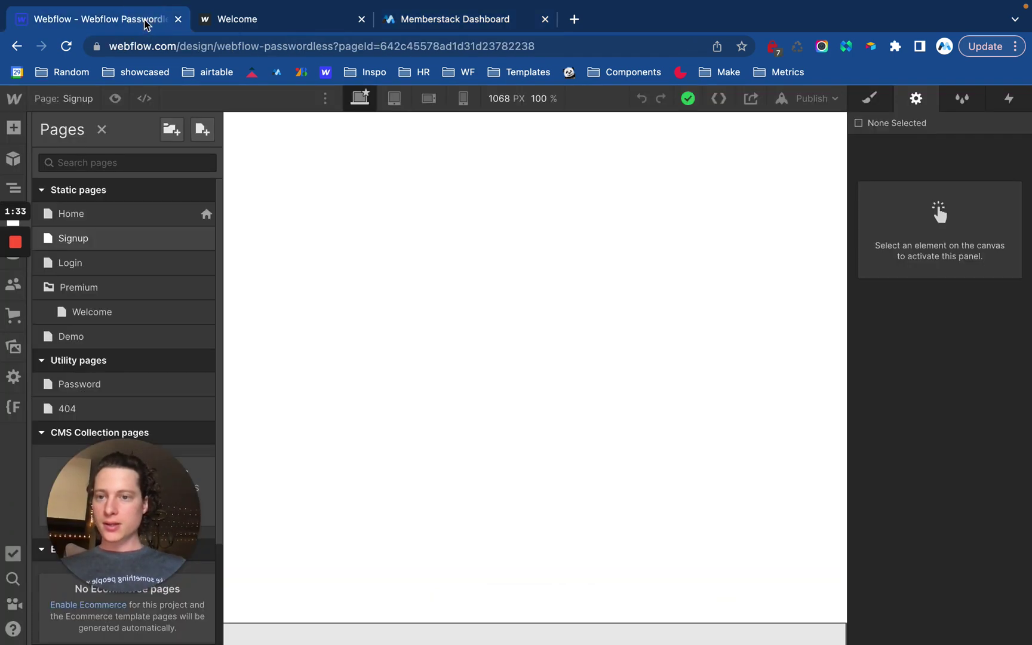
left_click(143, 246)
left_click(391, 239)
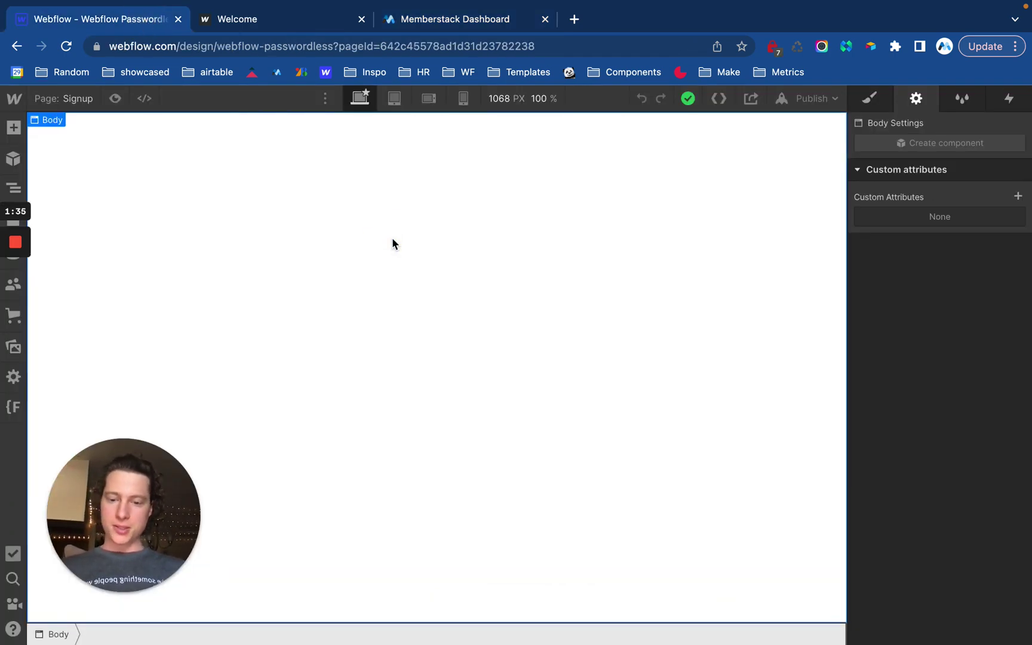
key("ctrl+v")
scroll(472, 326, "down", 3)
scroll(472, 326, "up", 1)
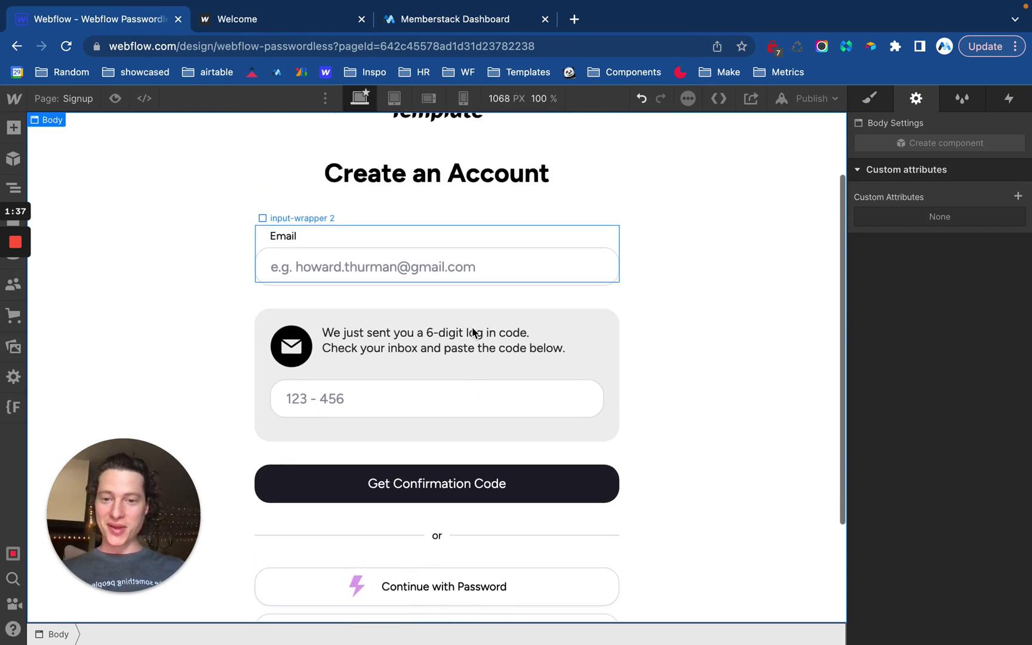
scroll(624, 301, "up", 1)
Hide the form's Passwordless Step 2 code-entry block.
left_click(584, 348)
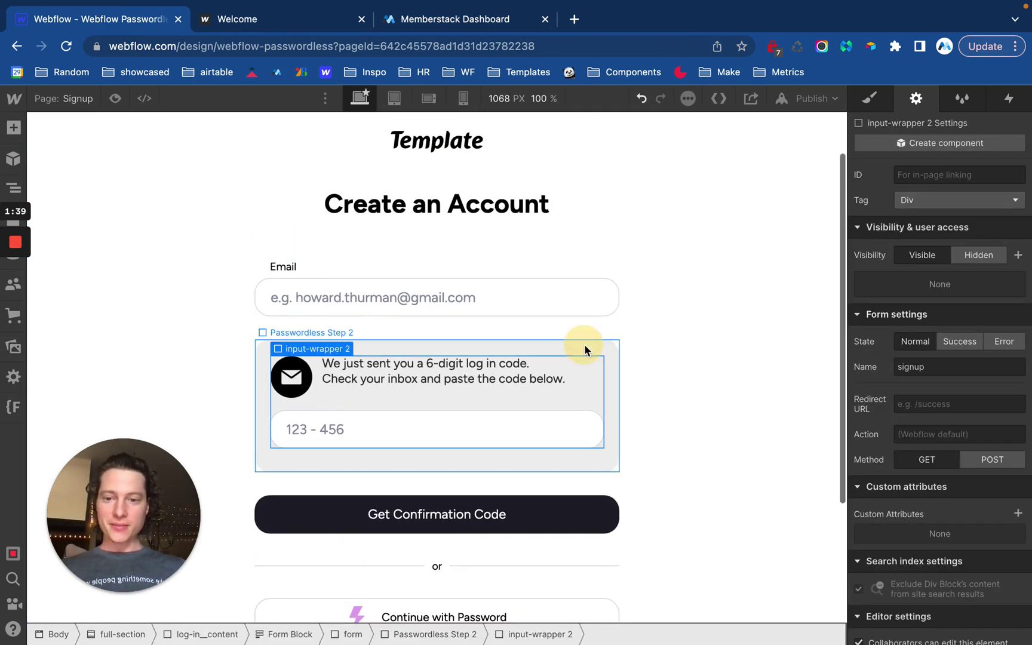
left_click(584, 344)
left_click(876, 101)
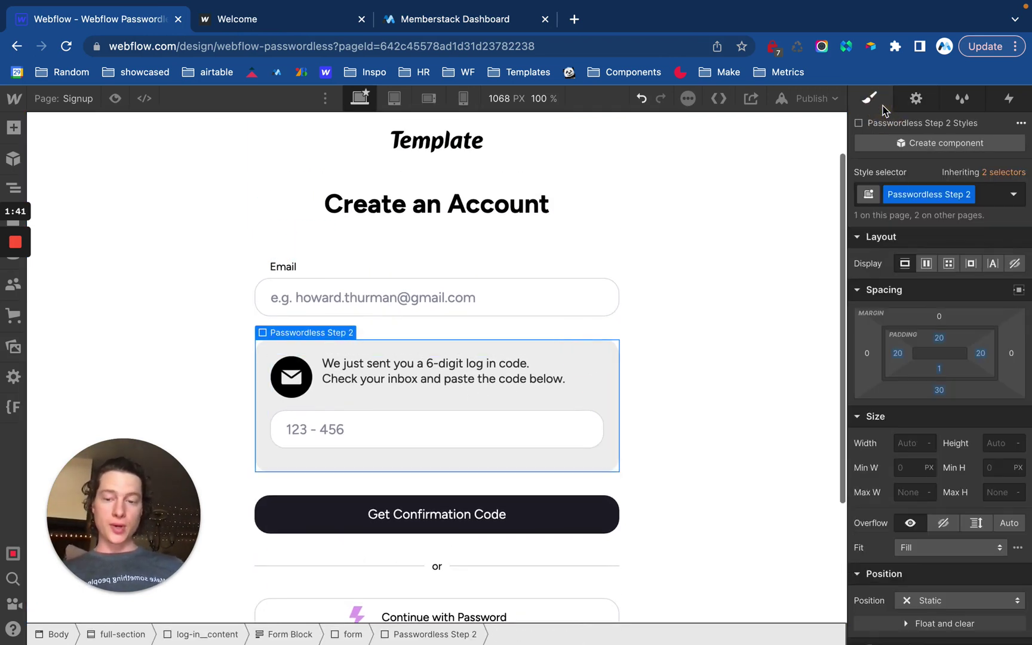
left_click(1014, 263)
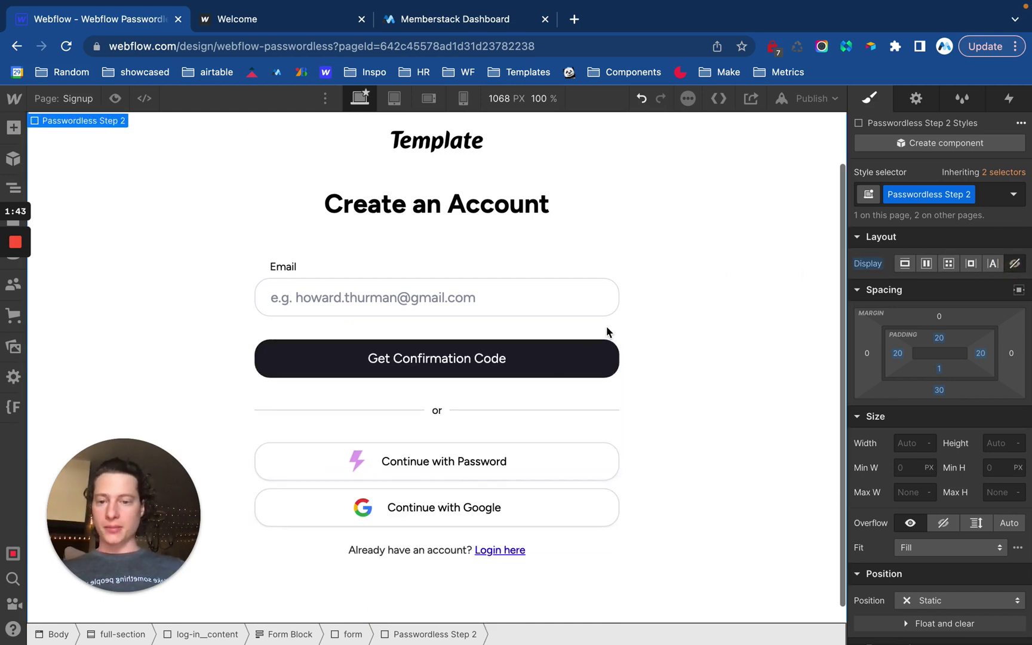
scroll(605, 326, "up", 2)
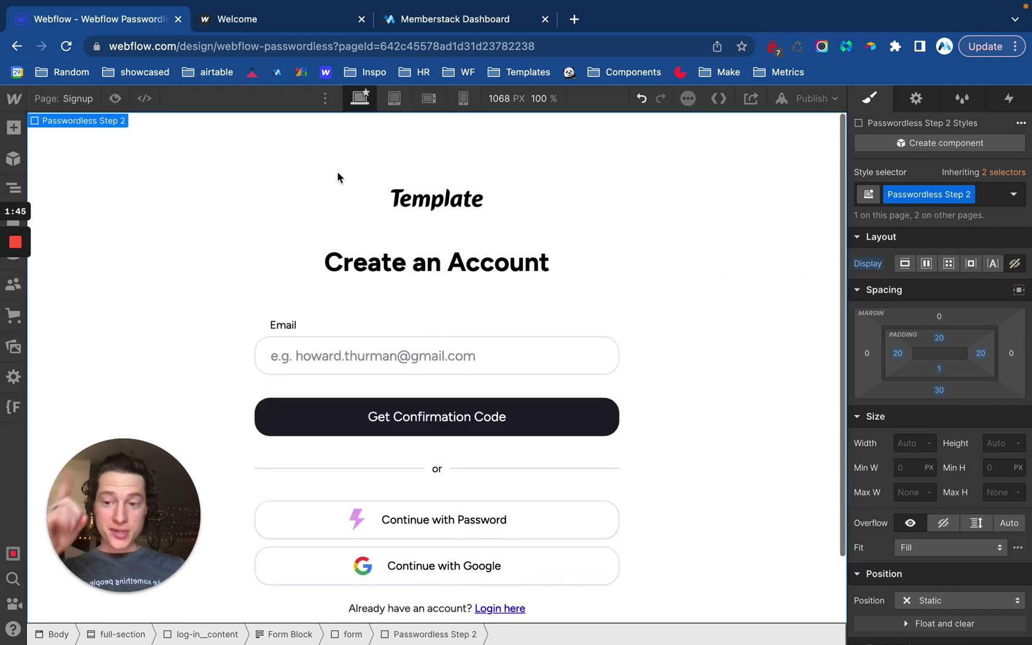
Open the Login page and copy Memberstack's Passwordless Login component.
left_click(64, 99)
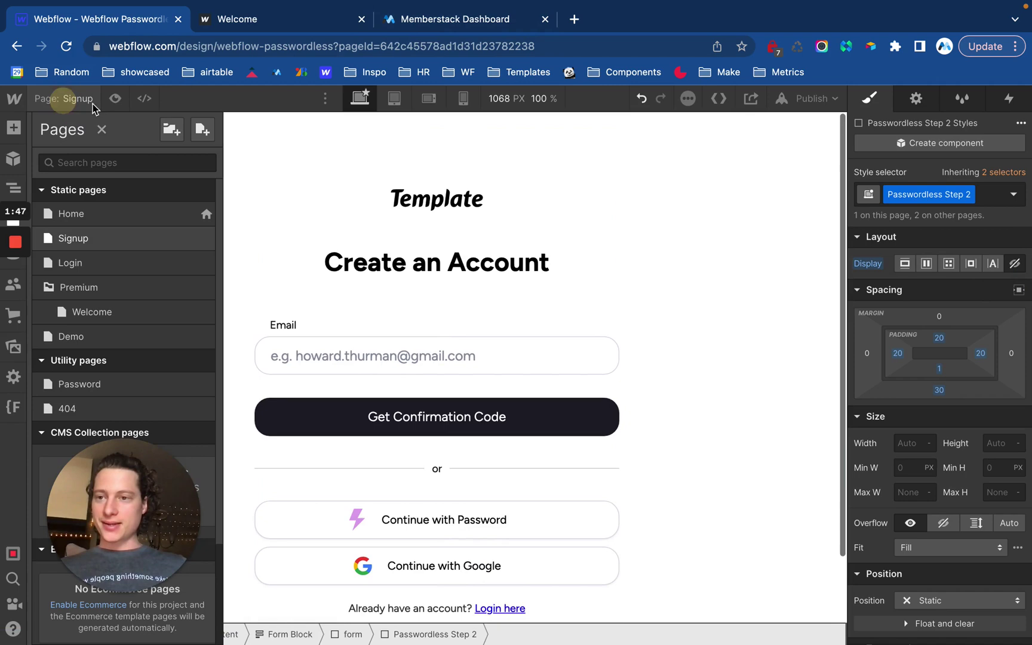
left_click(127, 262)
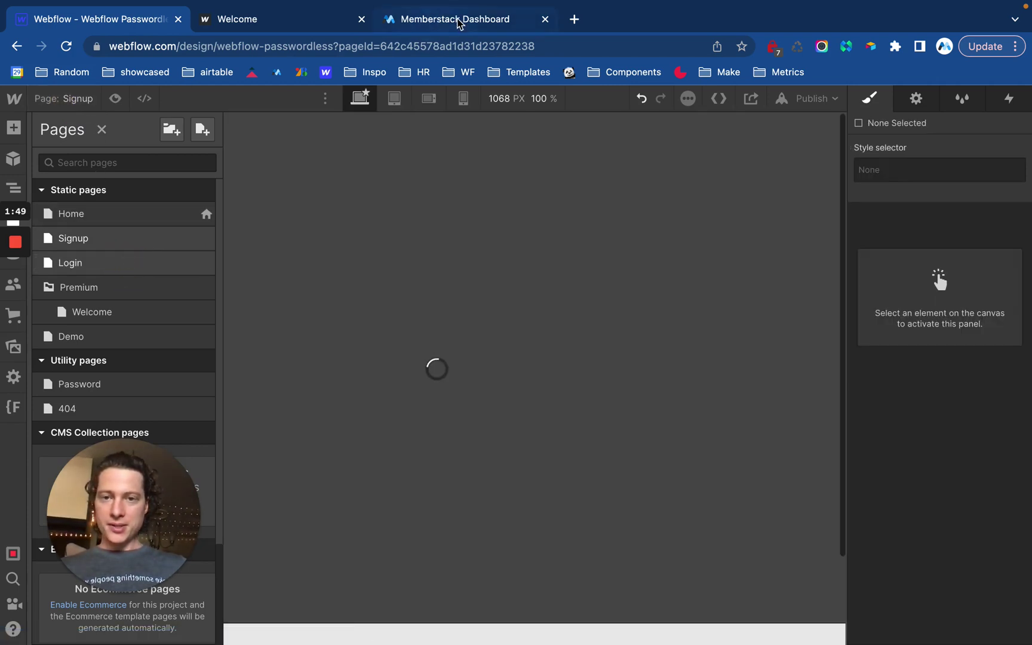
left_click(459, 21)
left_click(206, 201)
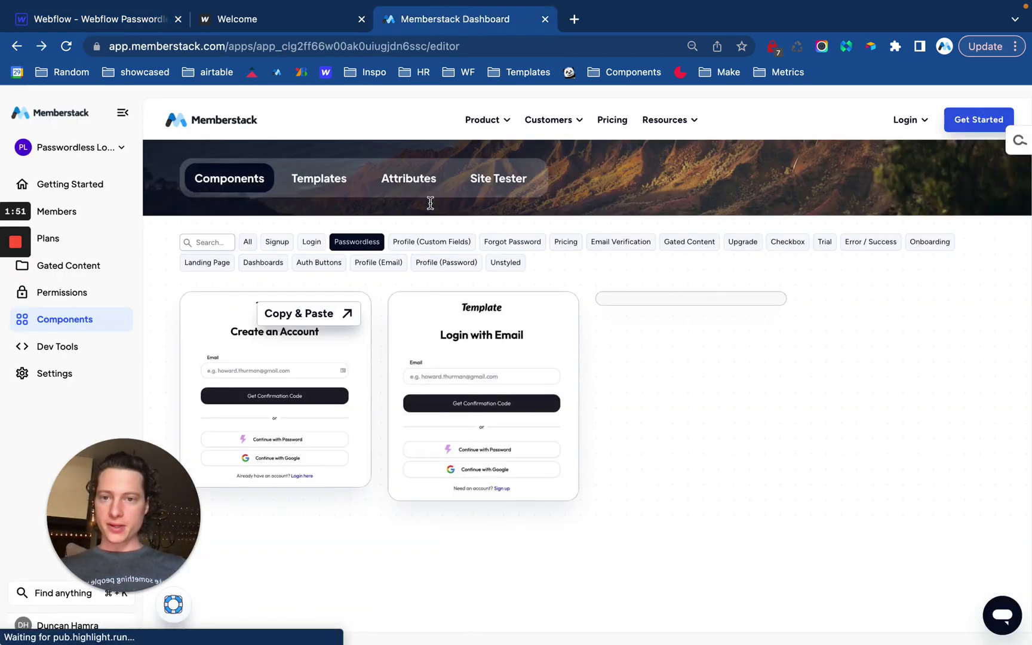
left_click(629, 297)
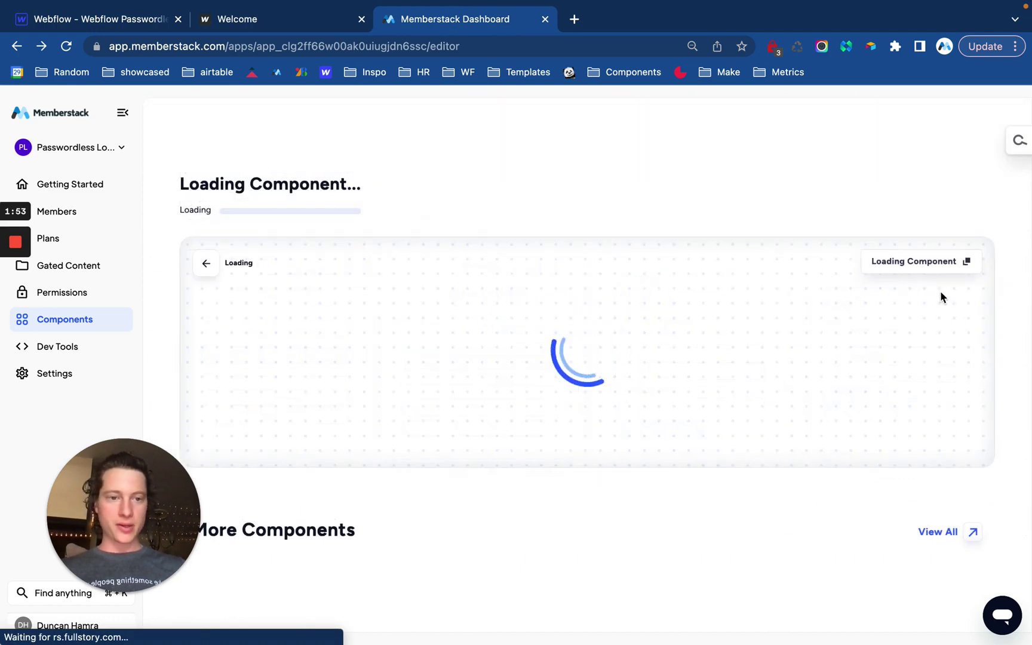
left_click(920, 203)
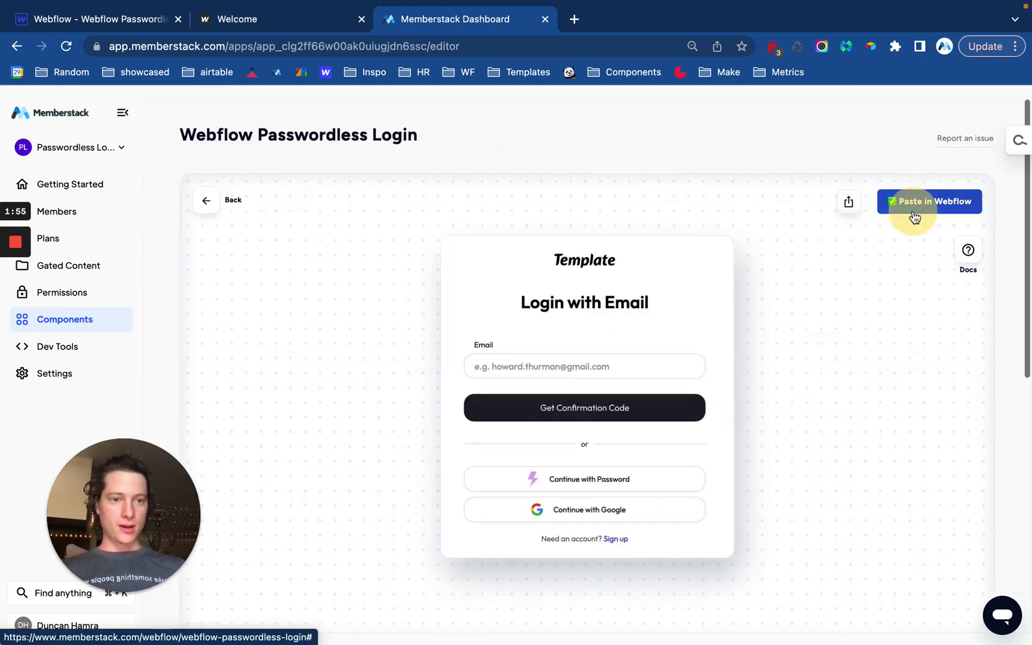
Paste the Login with Email form into the Login page and publish the site.
left_click(131, 16)
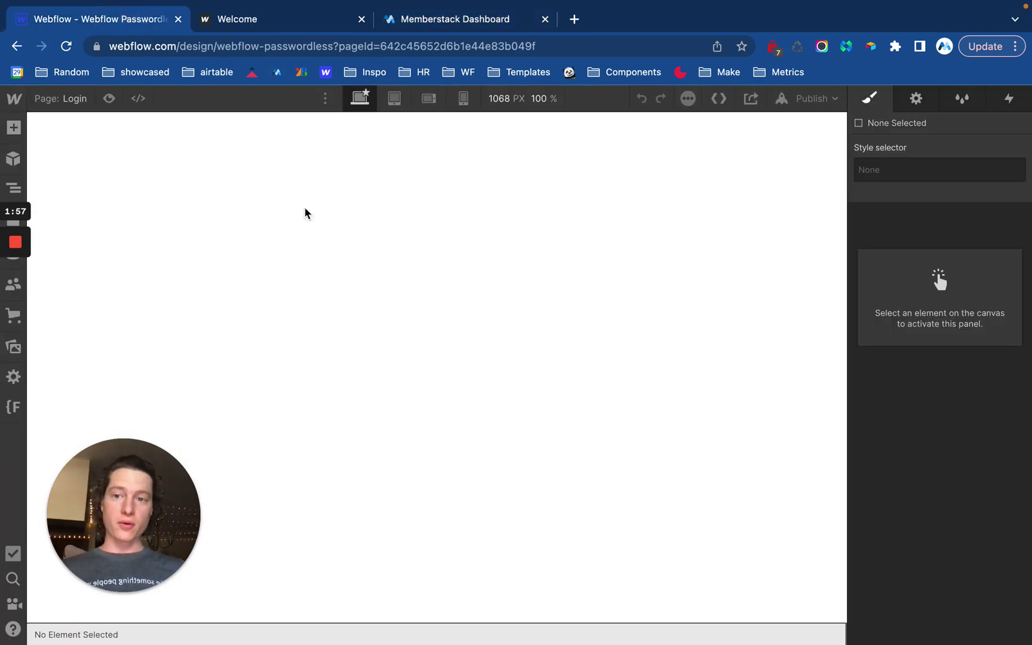
left_click(368, 277)
key("super+v")
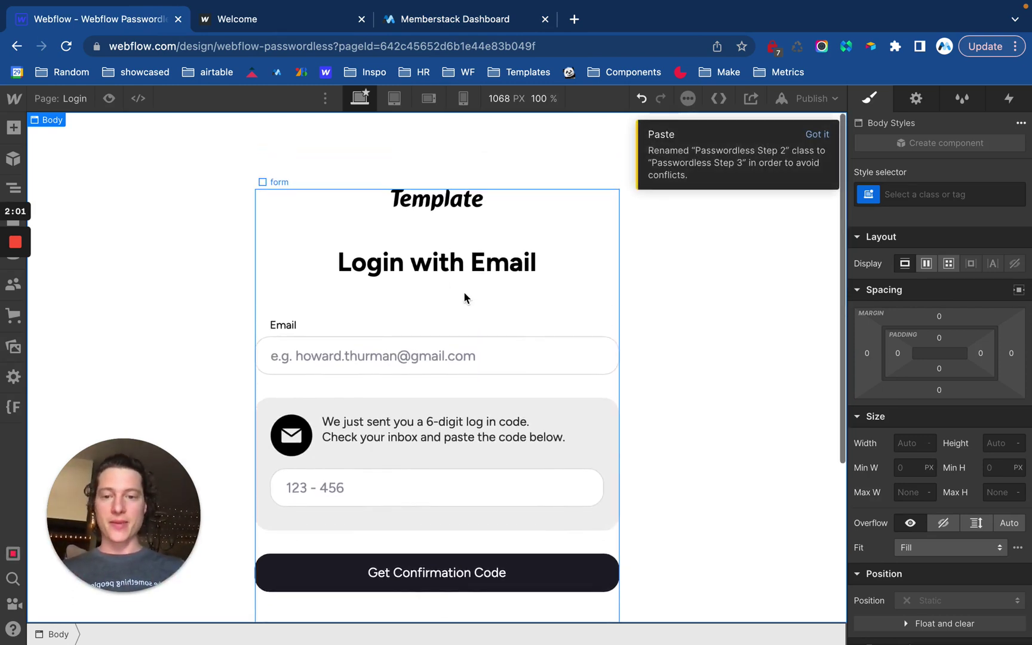
left_click(465, 297)
left_click(914, 99)
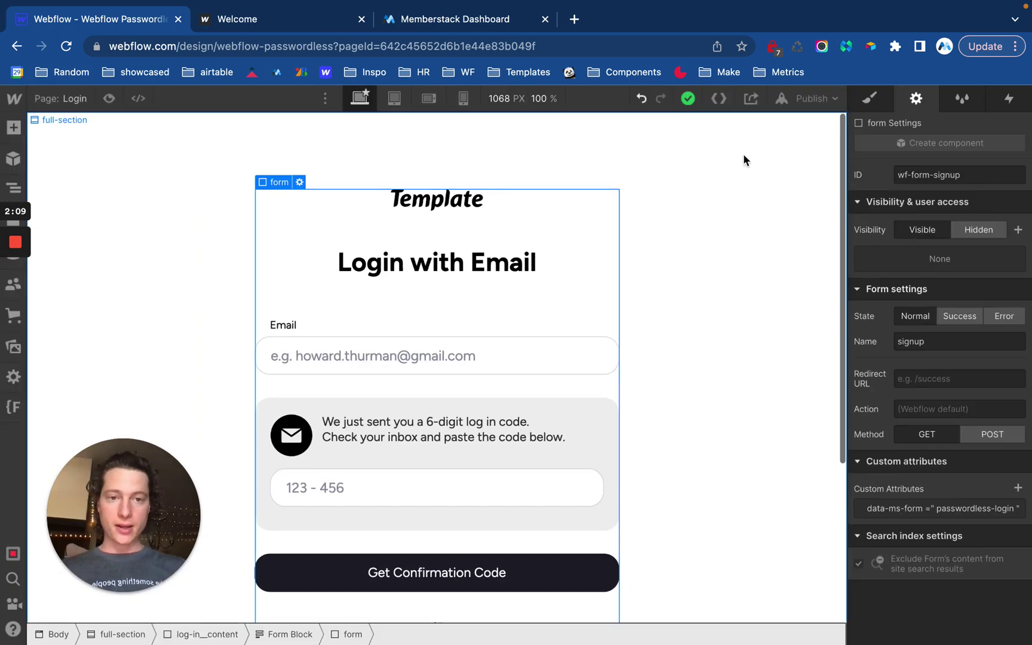
left_click(803, 99)
left_click(734, 289)
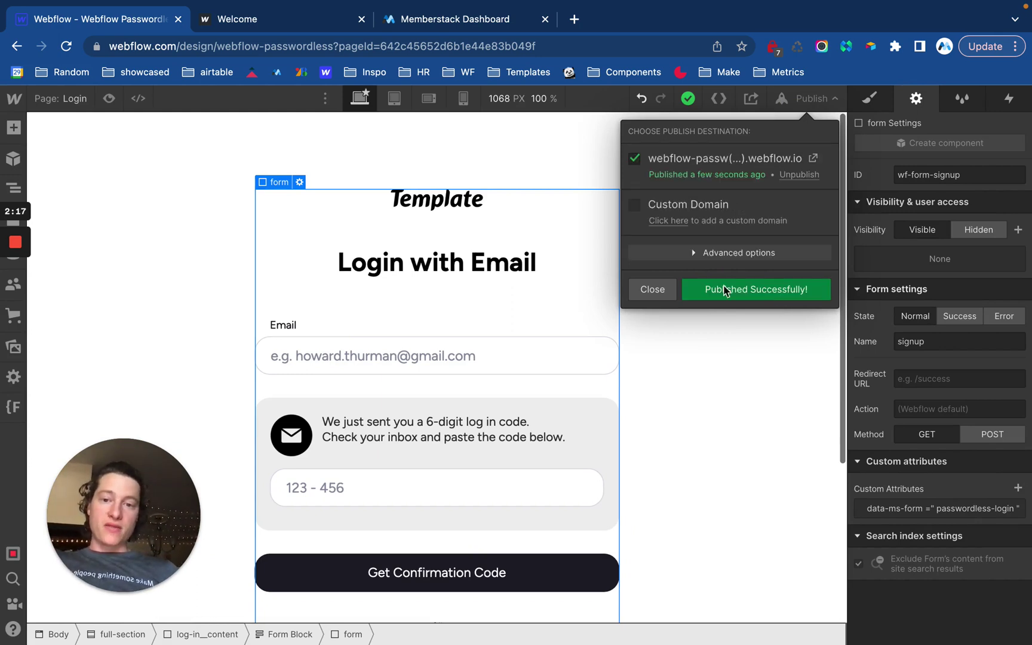
Republish to Selected Domains and open the live webflow.io site in a new tab.
left_click(656, 289)
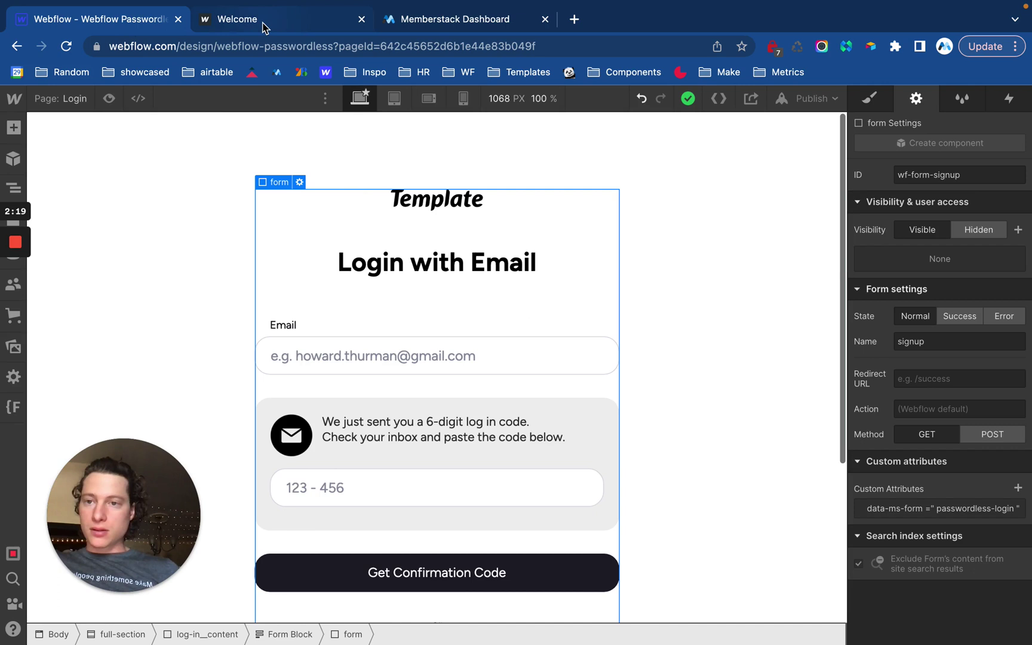
scroll(269, 242, "down", 2)
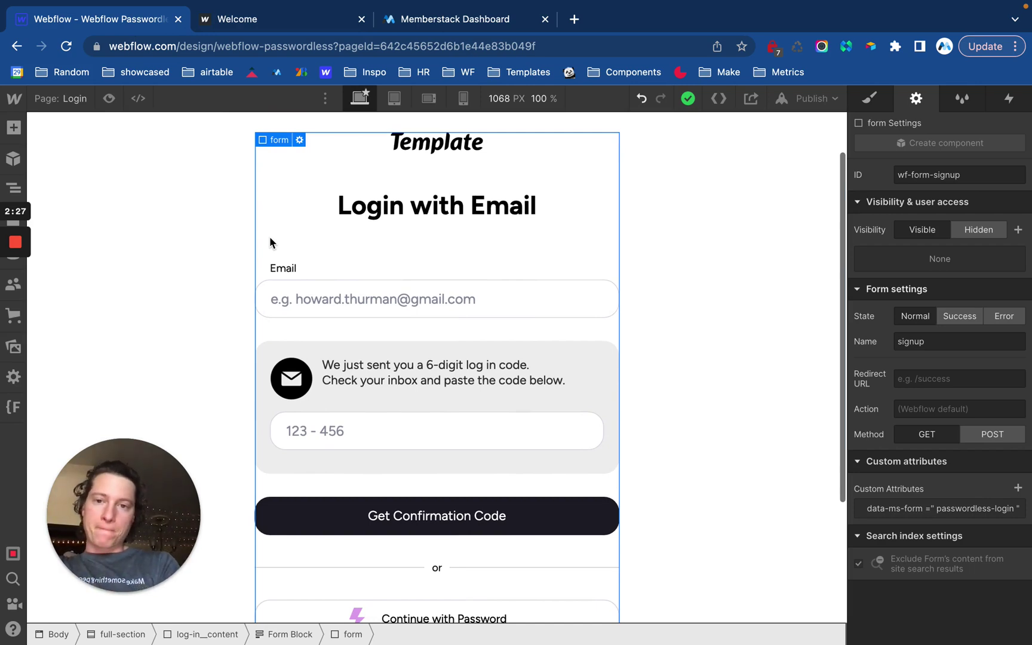
left_click(339, 18)
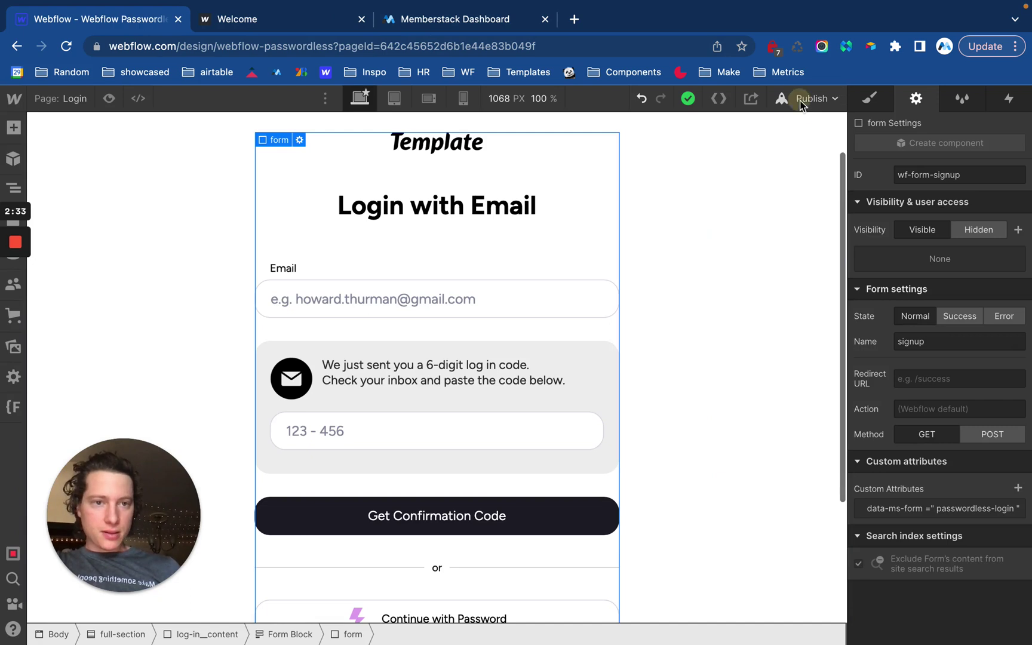
left_click(802, 99)
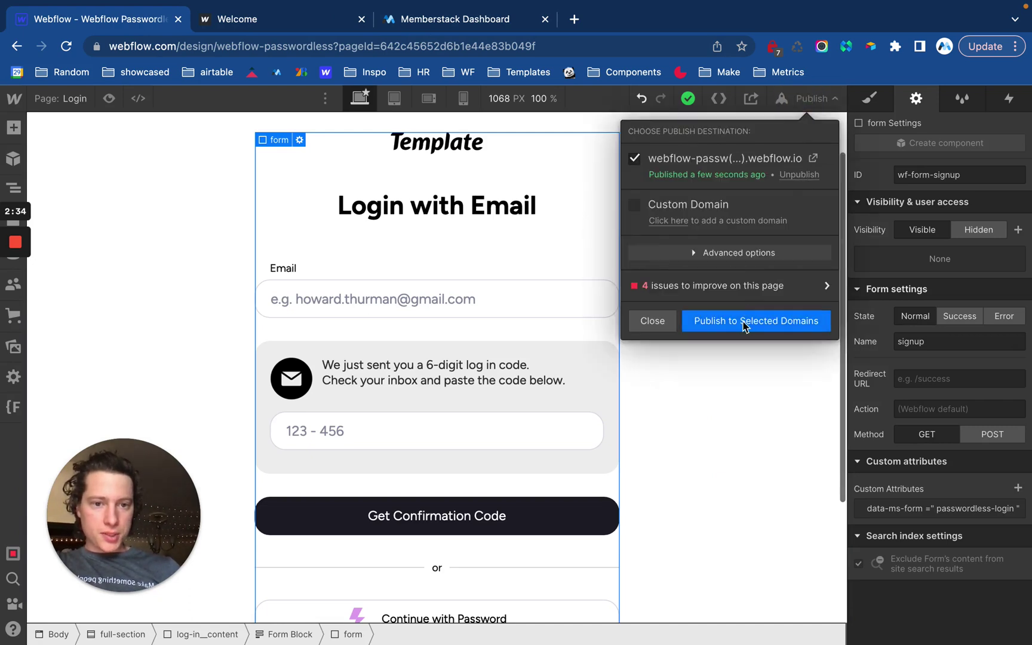
left_click(744, 323)
left_click(812, 158)
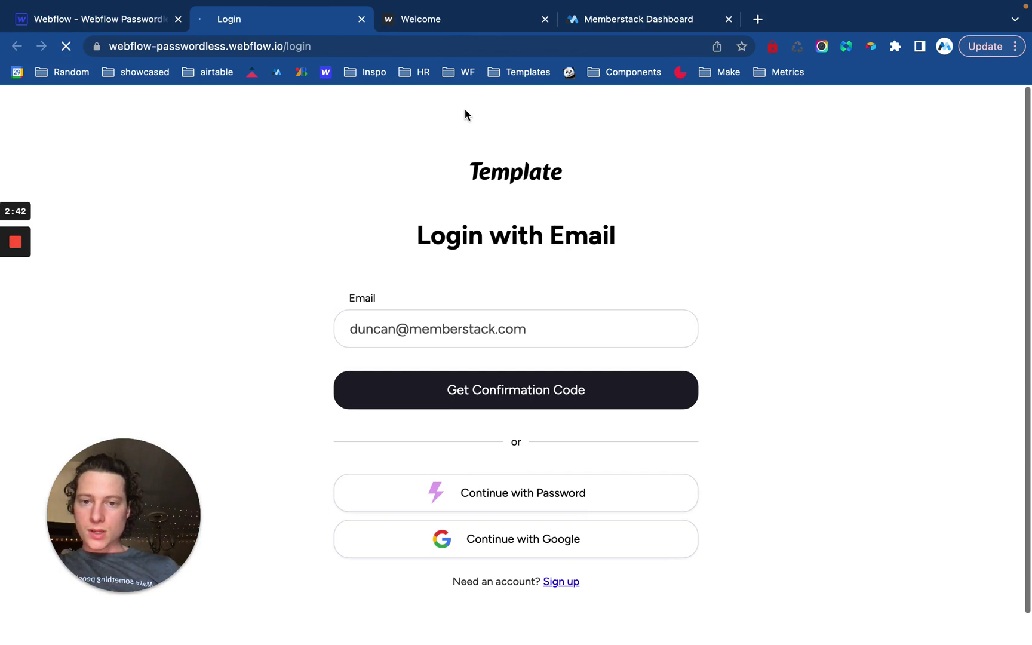
Change the live site address from /login to /signup.
left_click(310, 43)
double_click(316, 48)
type("signup")
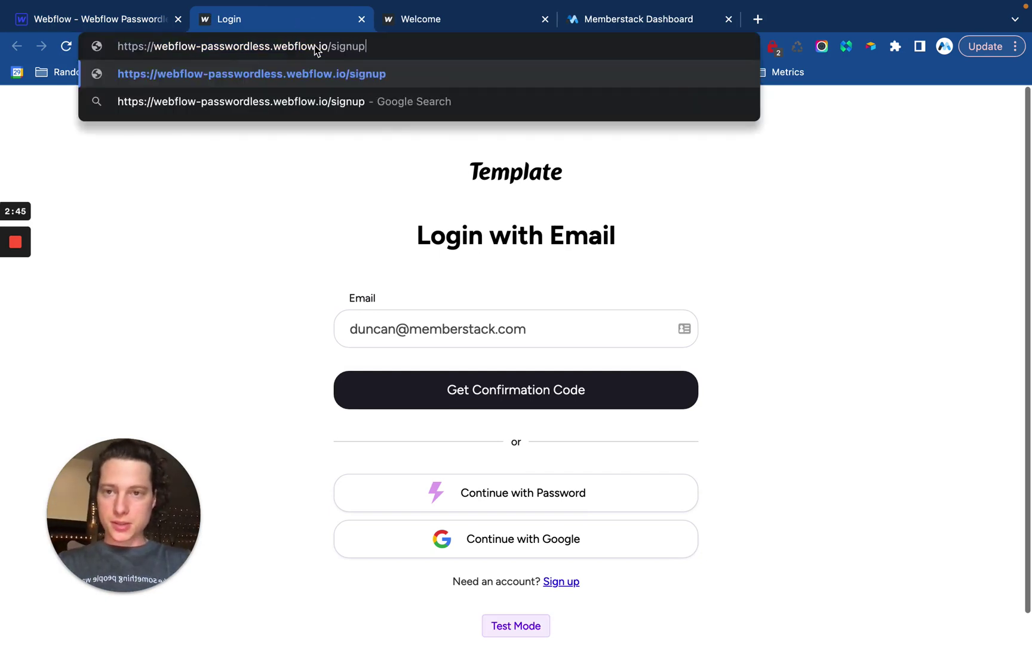
key("Return")
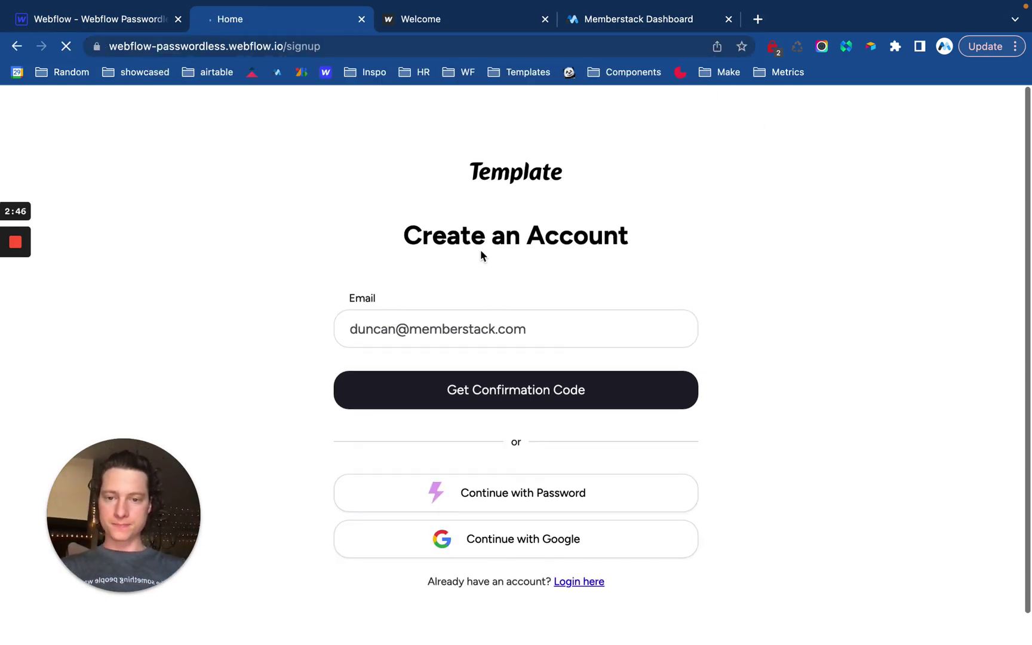
Replace the email with the suggested autofill address and request a confirmation code.
triple_click(490, 334)
key("BackSpace")
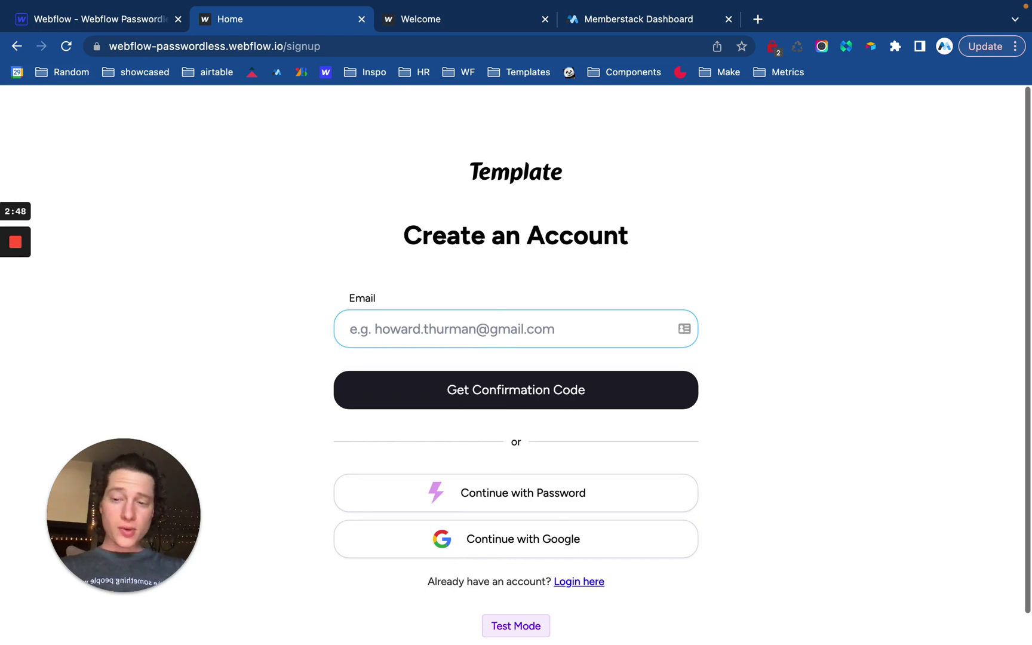
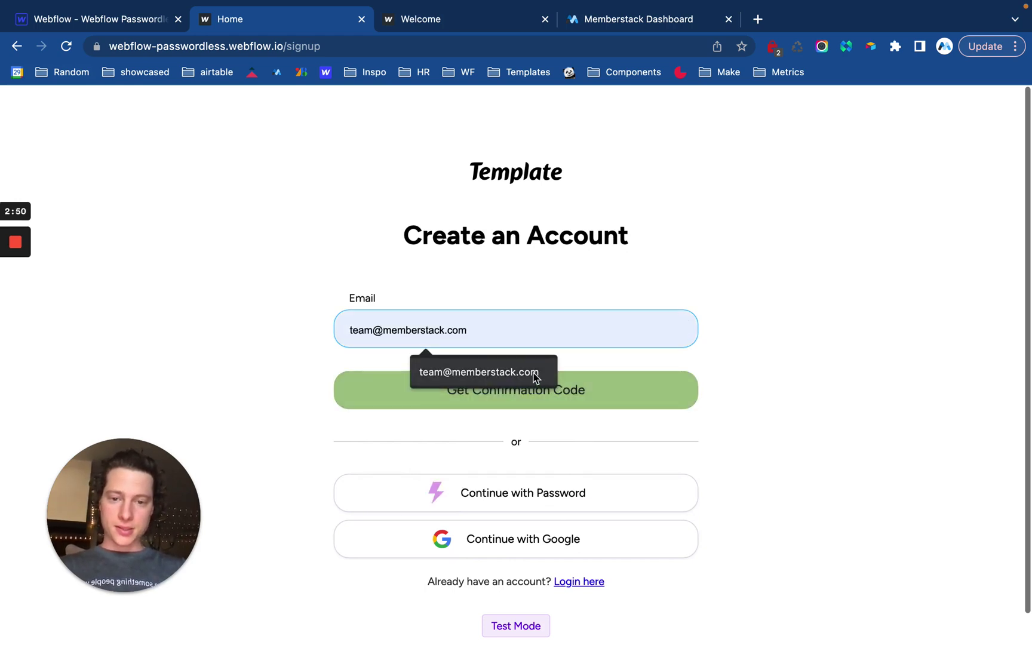
left_click(533, 373)
left_click(521, 389)
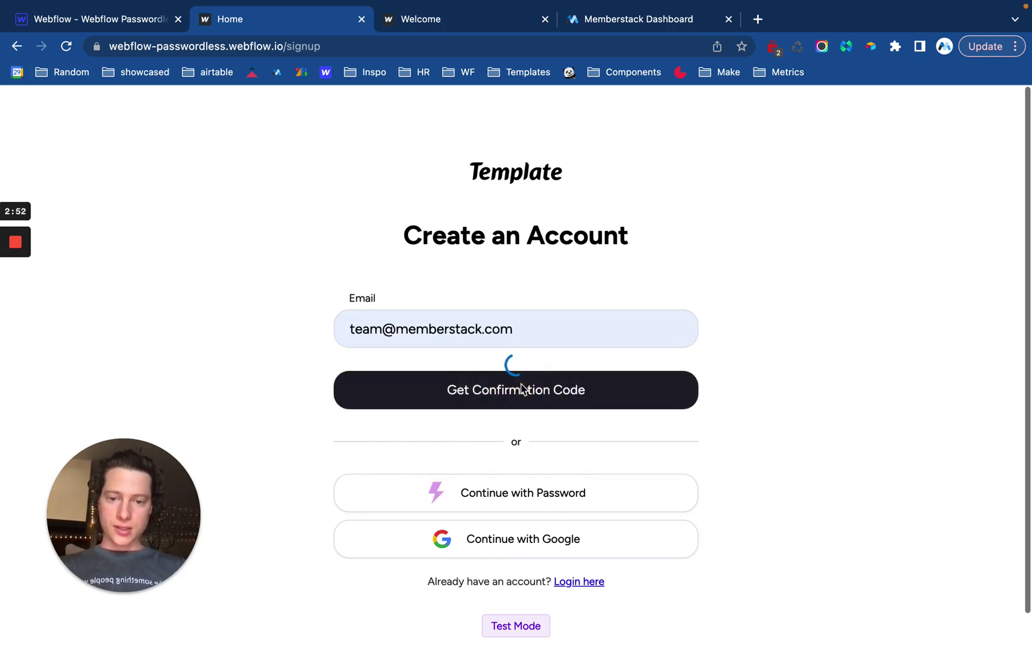
scroll(553, 394, "down", 1)
scroll(554, 394, "down", 3)
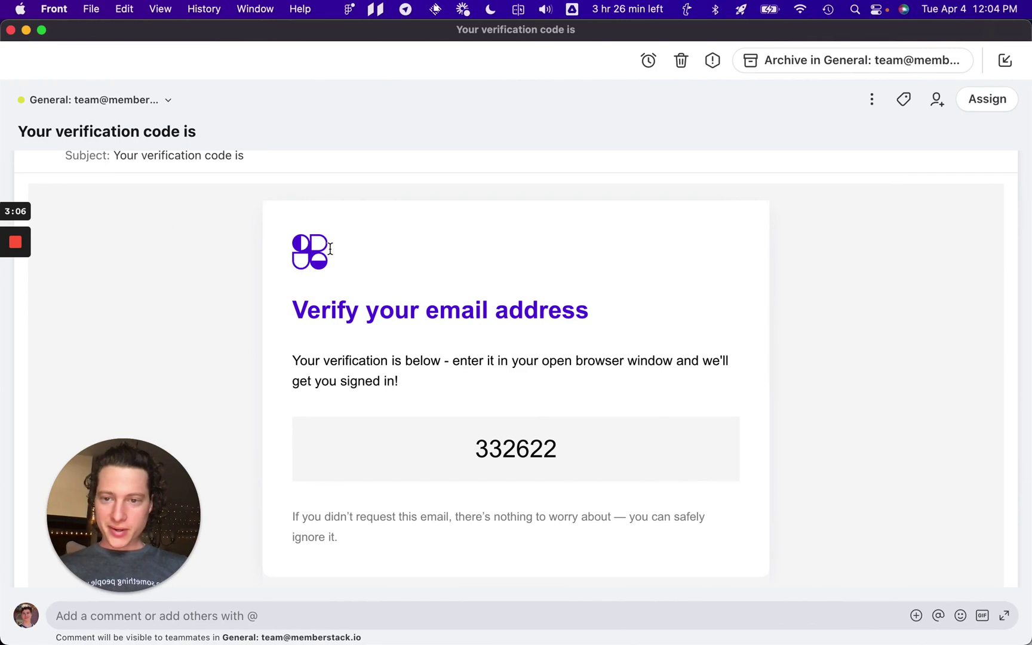
Copy the 6-digit verification code from the Front email and return to Chrome.
double_click(523, 442)
key("super+c")
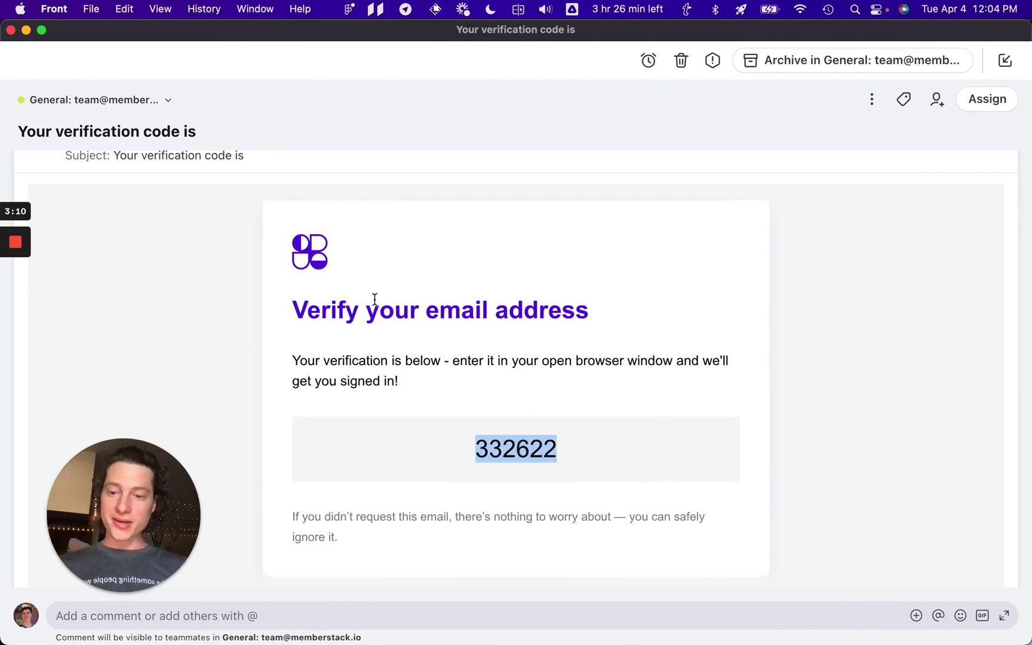
key("super+Tab")
Paste the verification code and confirm the signup on the live site.
left_click(504, 352)
key("super+v")
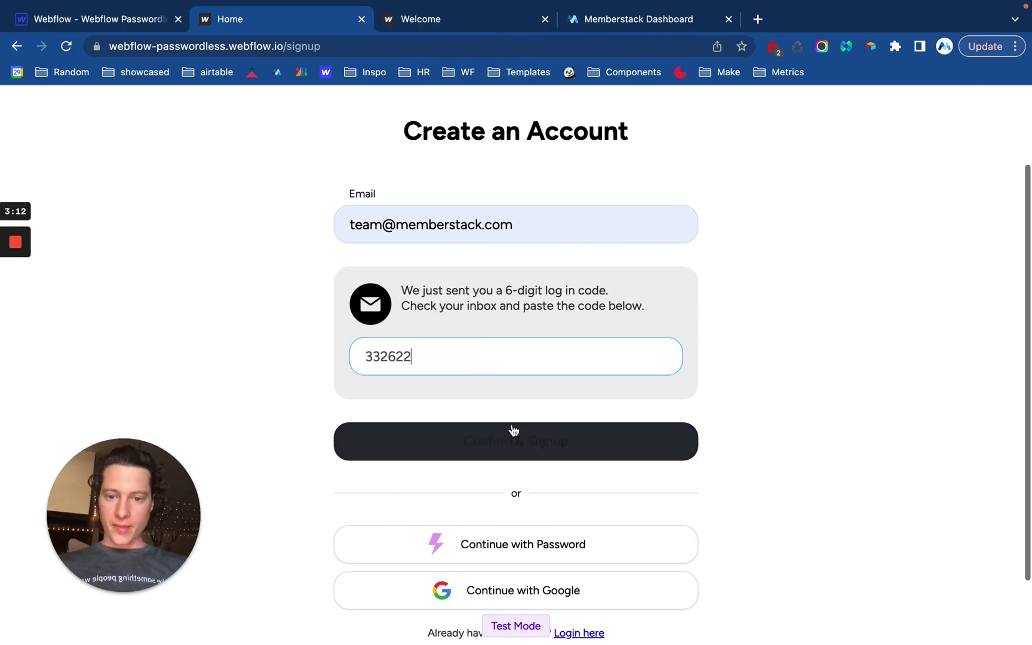
left_click(538, 440)
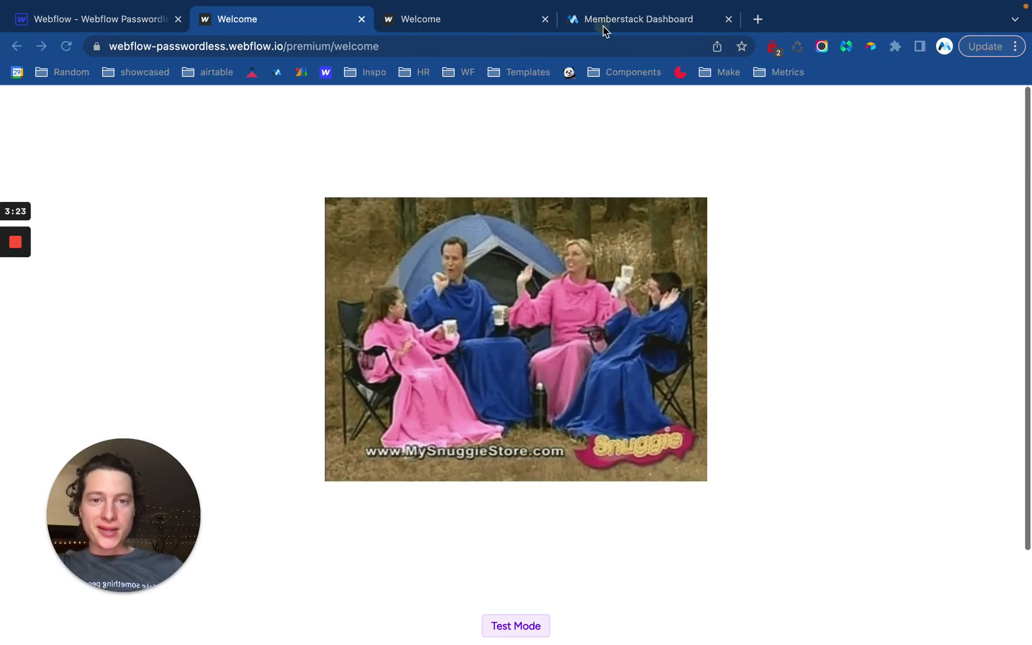
left_click(603, 20)
Review the Passwordless Login / Signup Email fields, then open the Design settings with primary colour #5417D7.
left_click(72, 375)
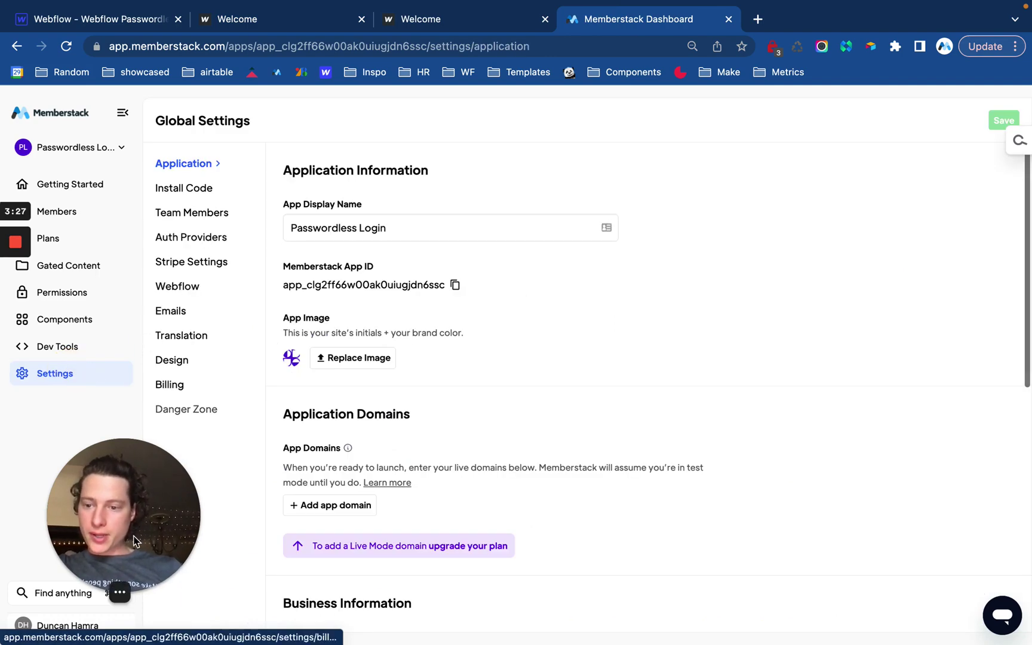
left_click(173, 311)
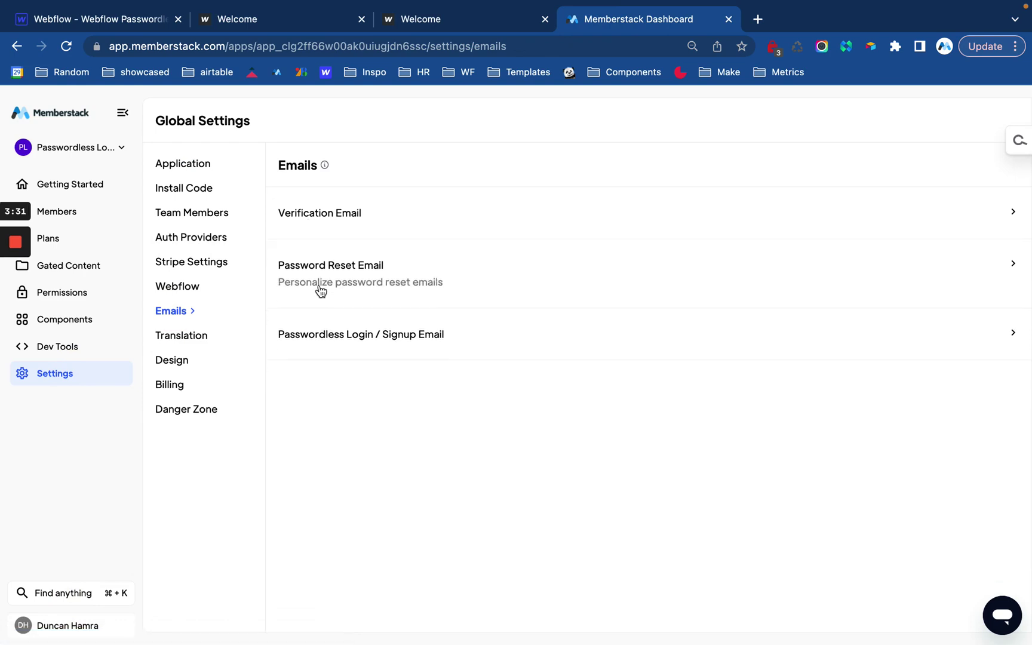
left_click(322, 331)
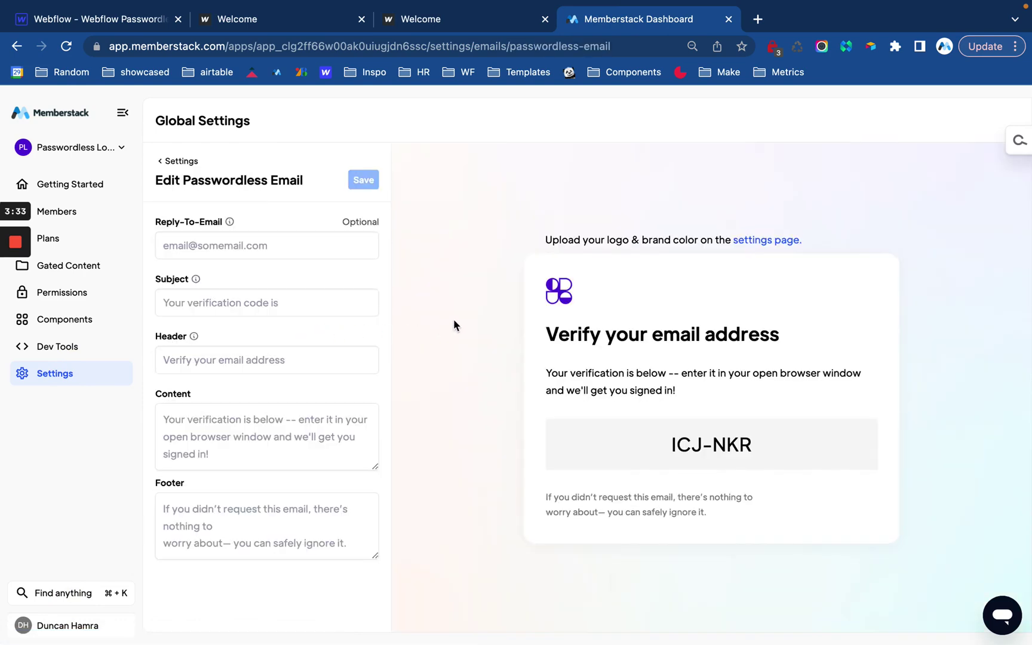
left_click(244, 242)
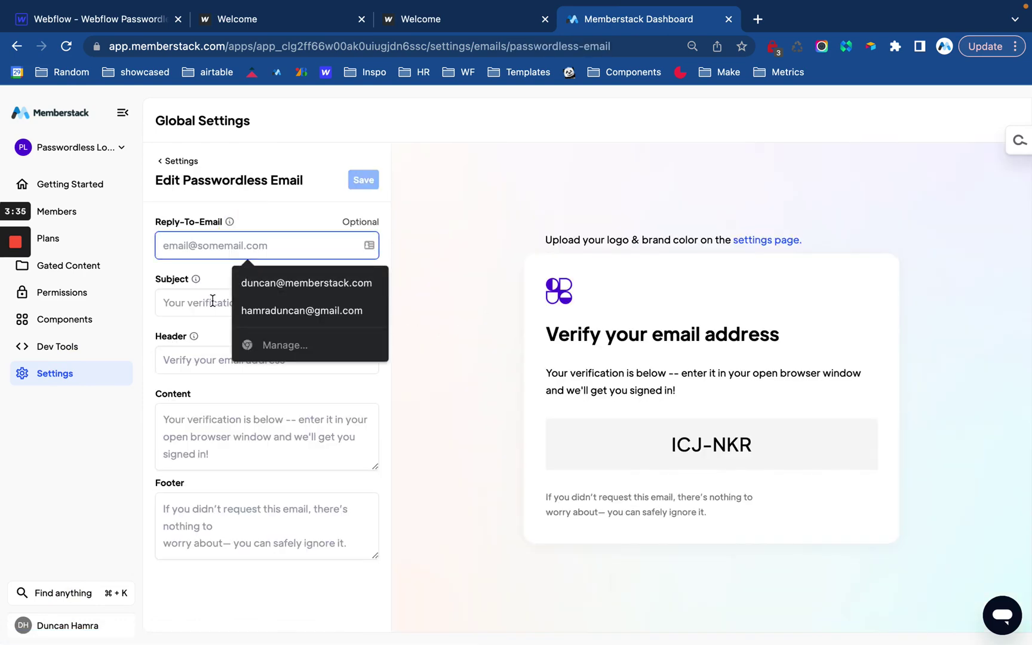
left_click(186, 302)
left_click(194, 361)
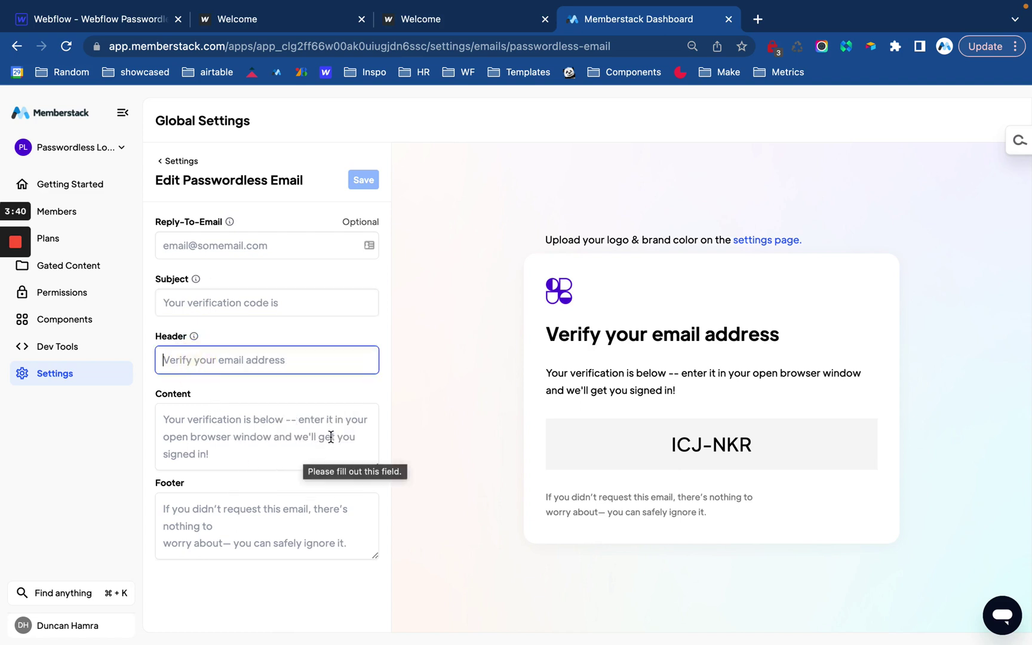
left_click(565, 292)
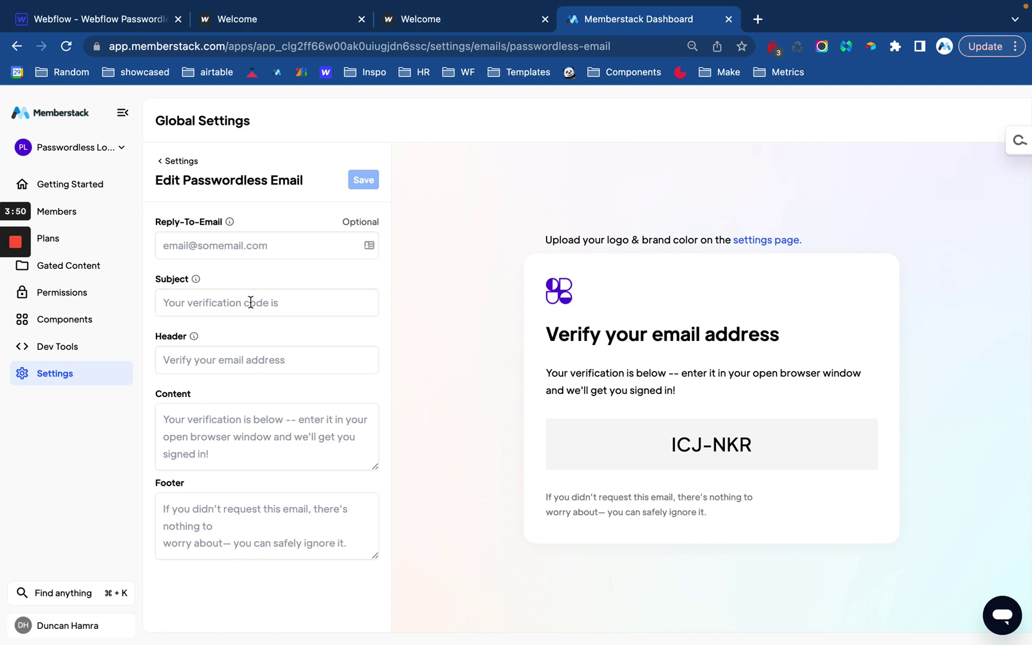
left_click(56, 376)
left_click(165, 359)
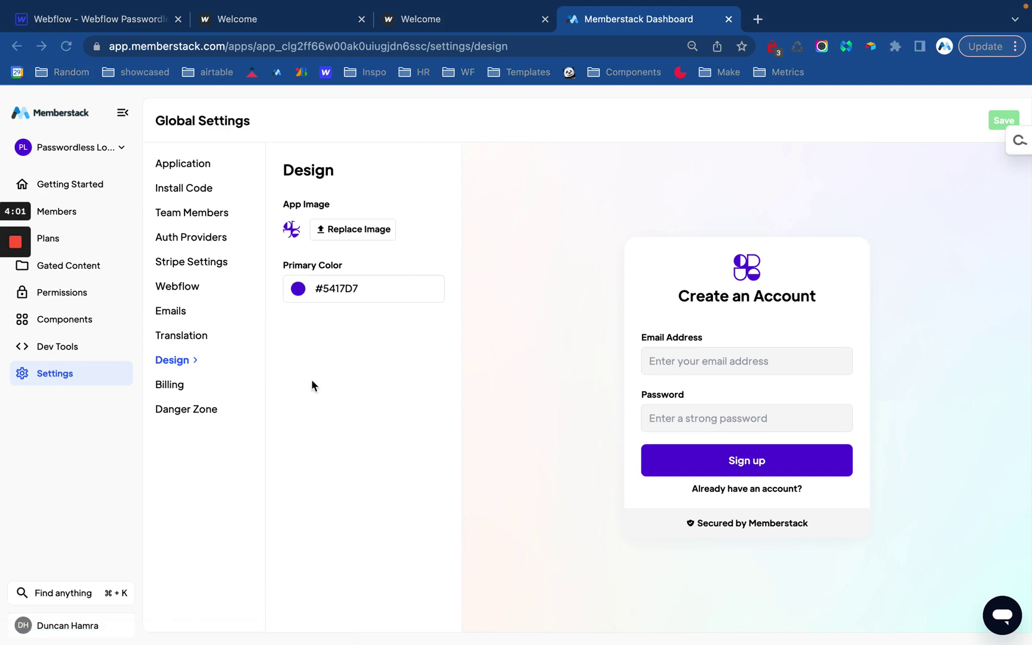
Enable the Passwordless auth provider and save it as the default signup and login method.
left_click(198, 237)
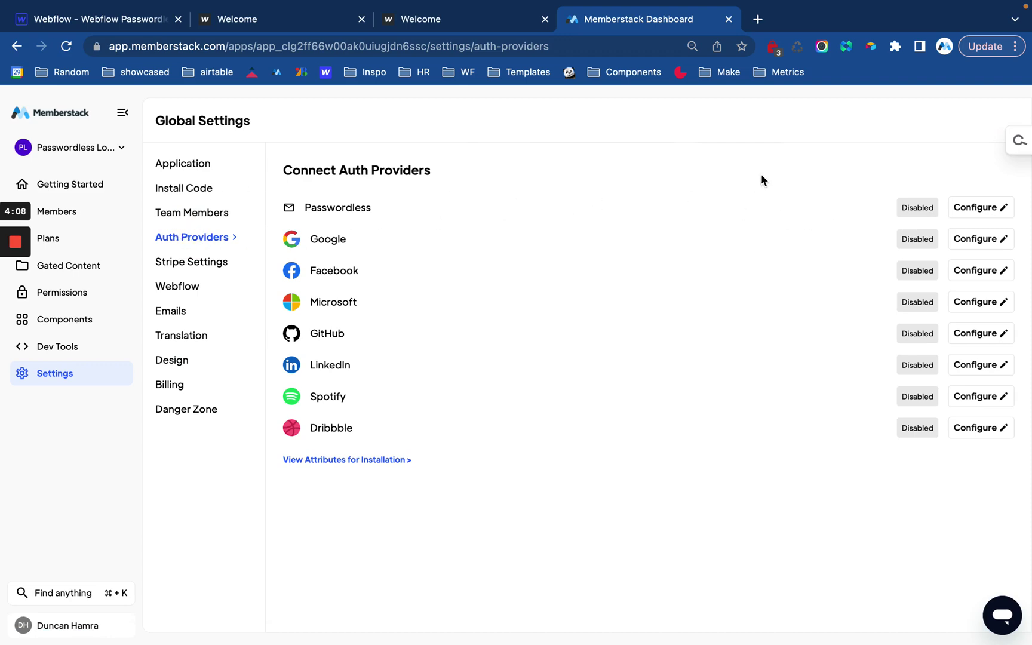
left_click(977, 202)
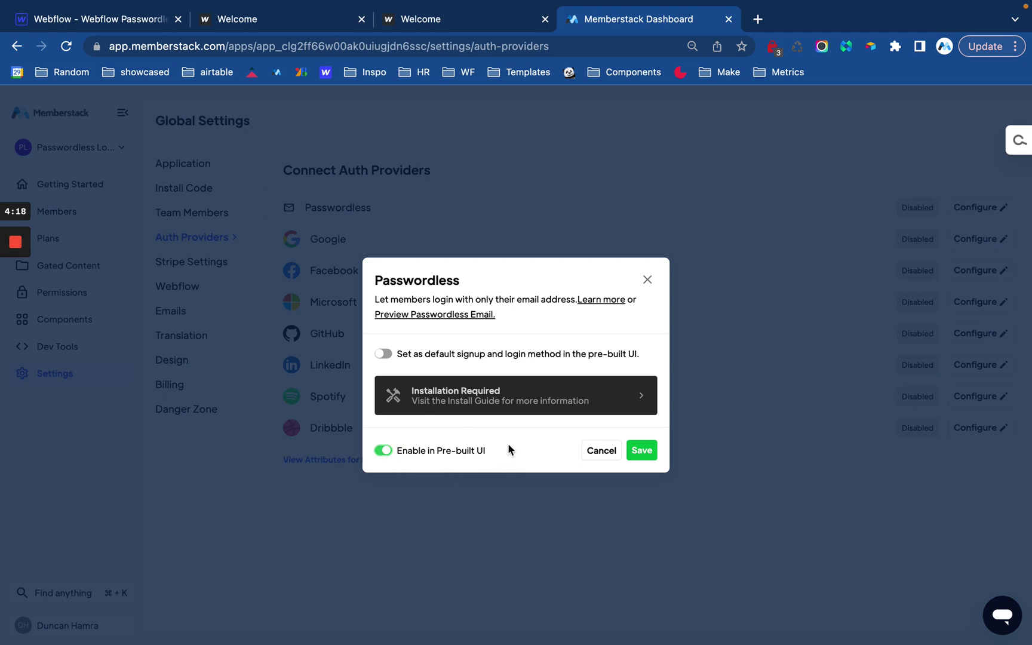
left_click(642, 450)
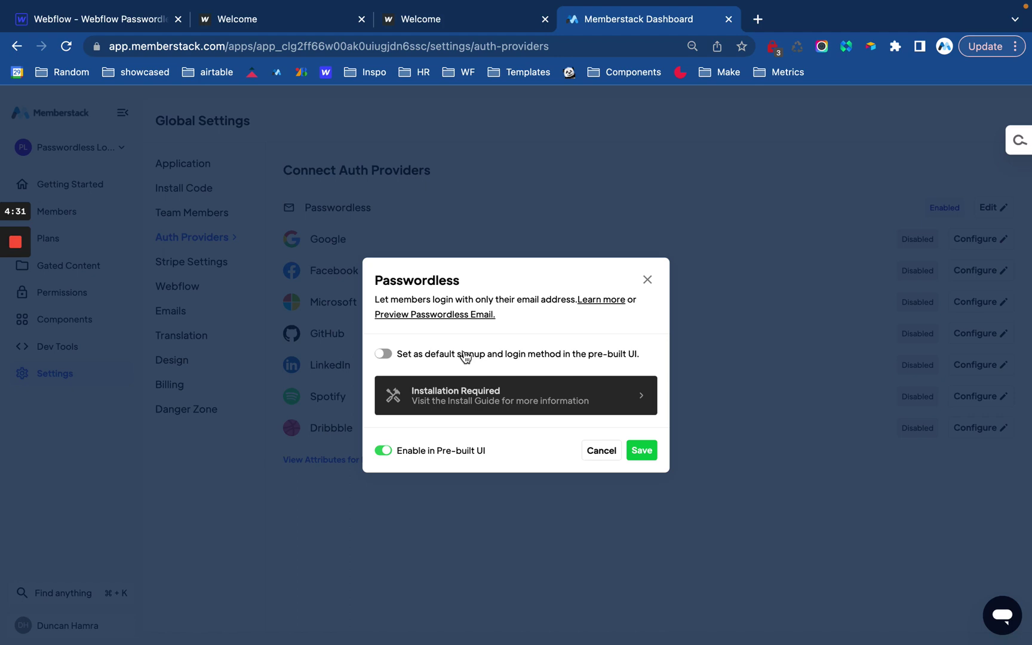
left_click(465, 357)
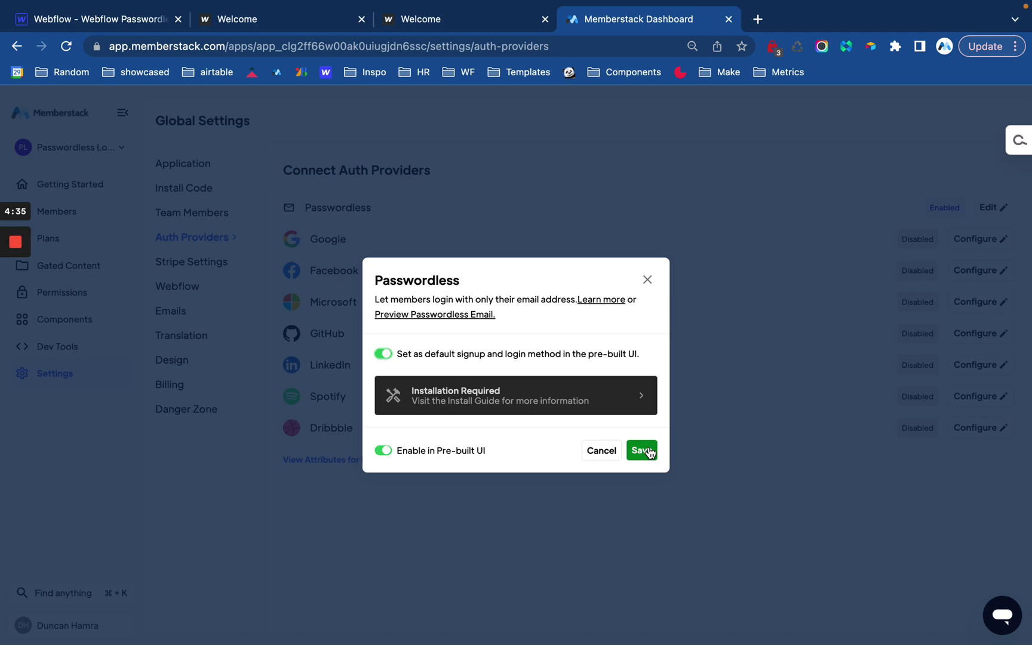
left_click(641, 451)
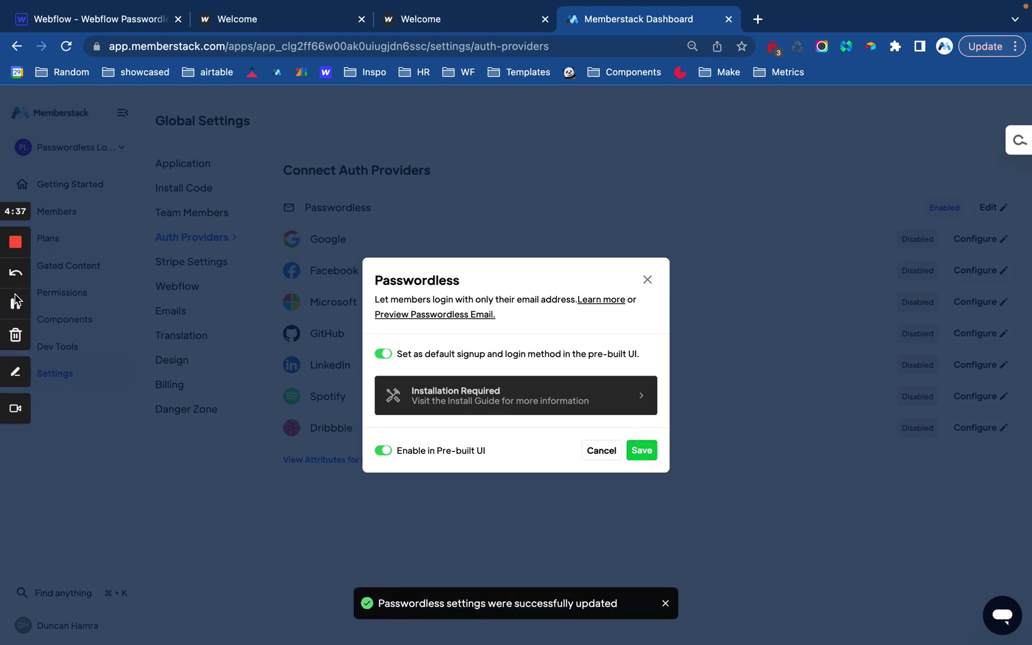
Give the Login Button custom attribute data-ms-modal = login and publish to the selected domain.
left_click(132, 19)
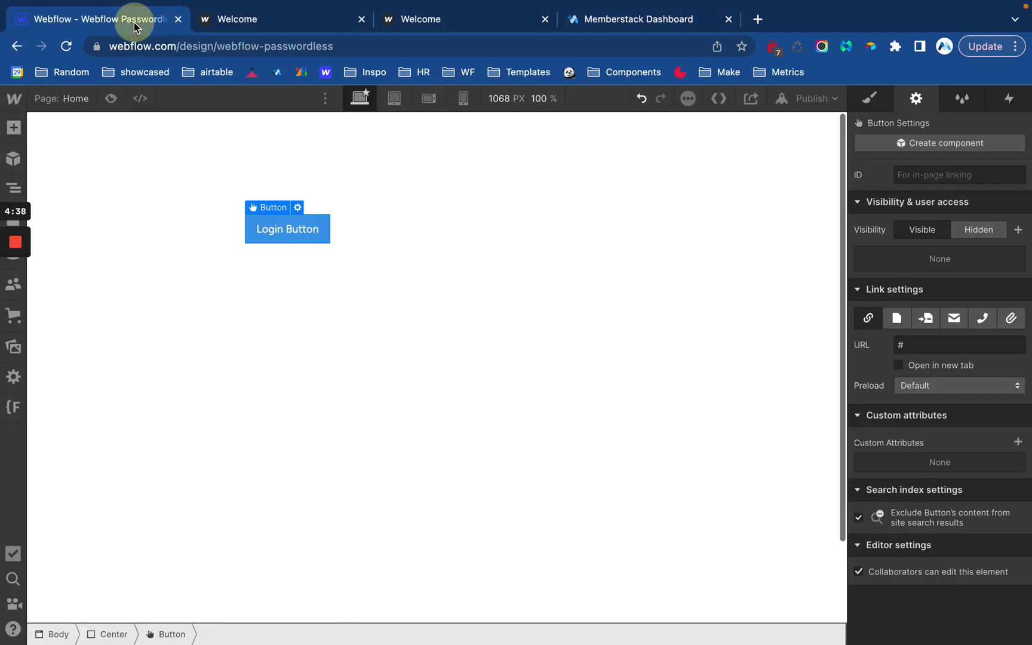
left_click(1017, 441)
type("data-m")
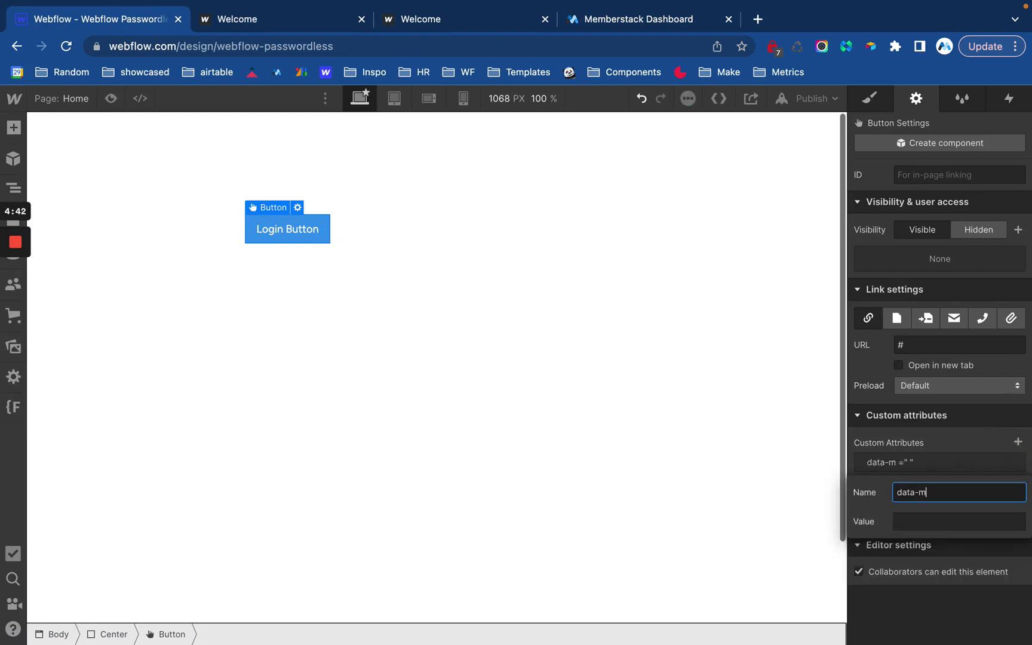
type("-smodal")
key("Tab")
type("log")
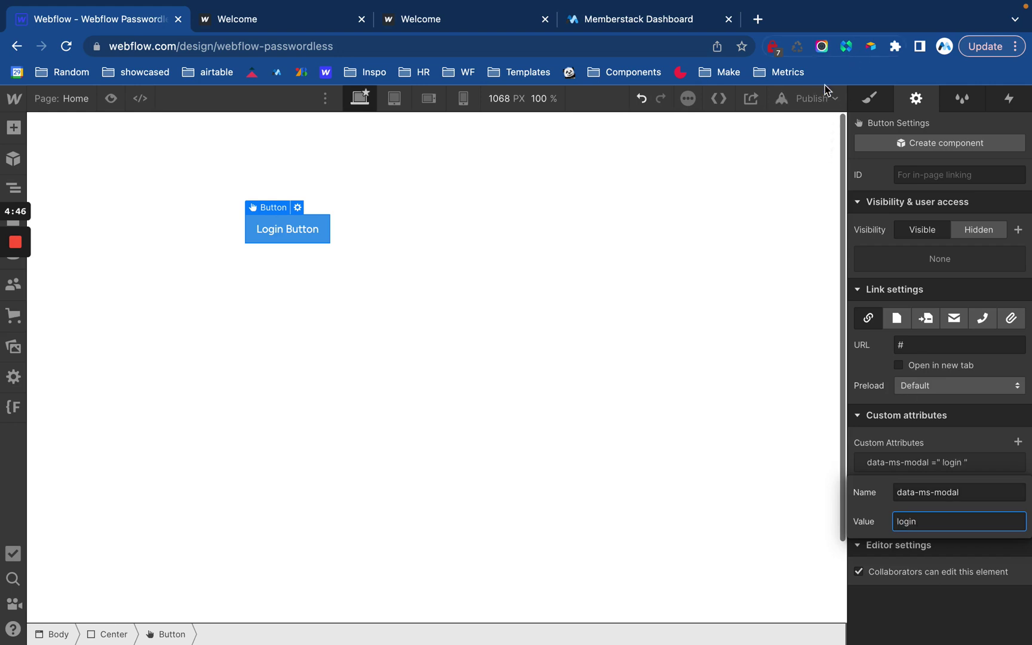
left_click(815, 99)
left_click(750, 291)
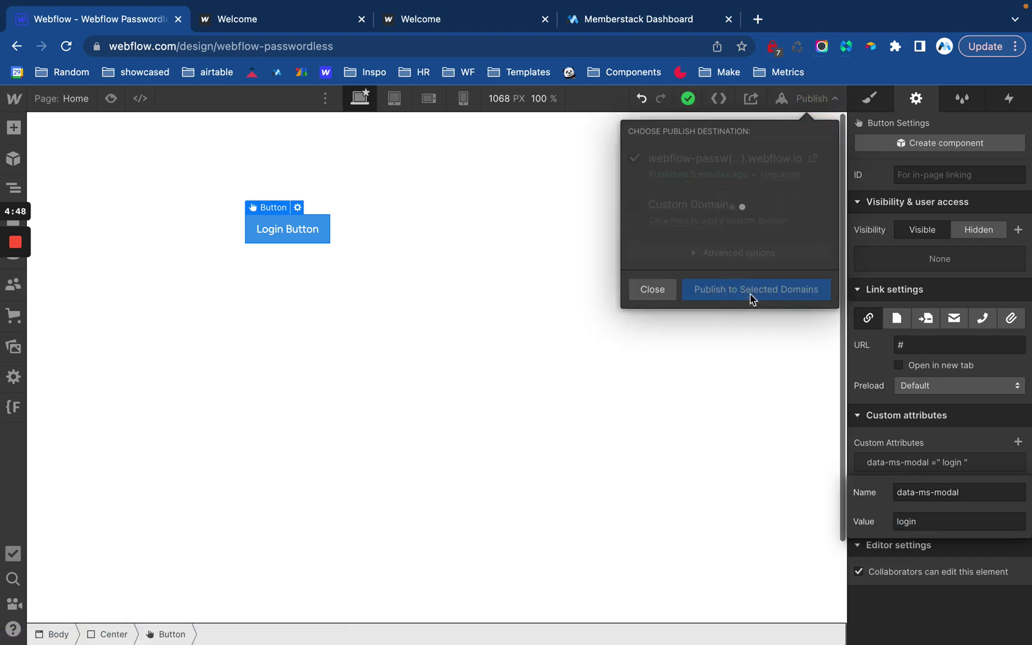
On the live site, open the Login Button modal and fill in an email. Switch it back to email-only passwordless login.
left_click(813, 157)
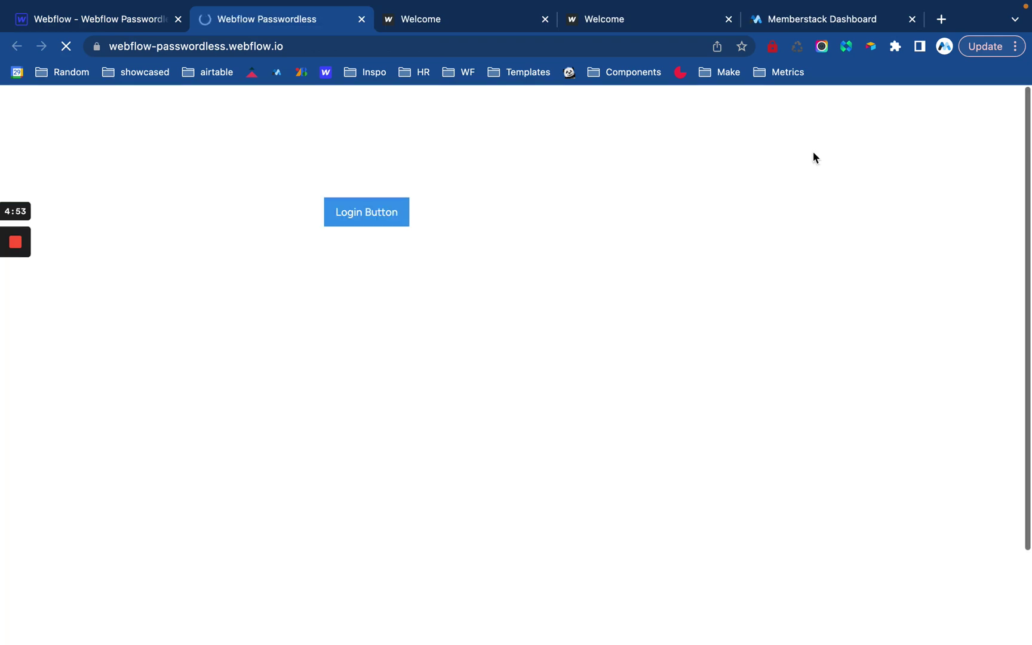
left_click(399, 210)
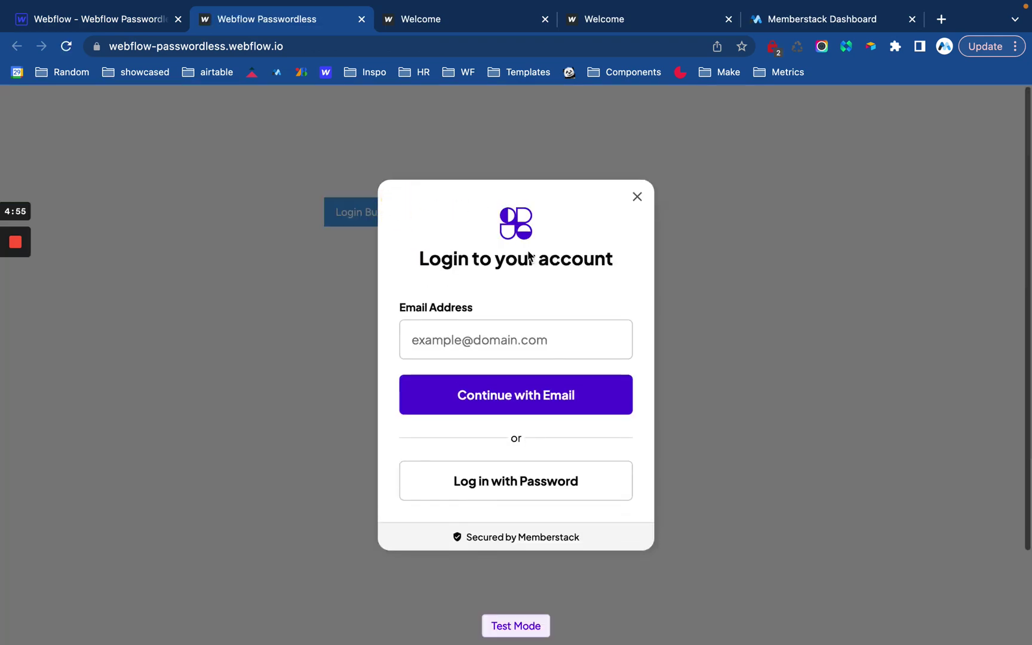
left_click(489, 344)
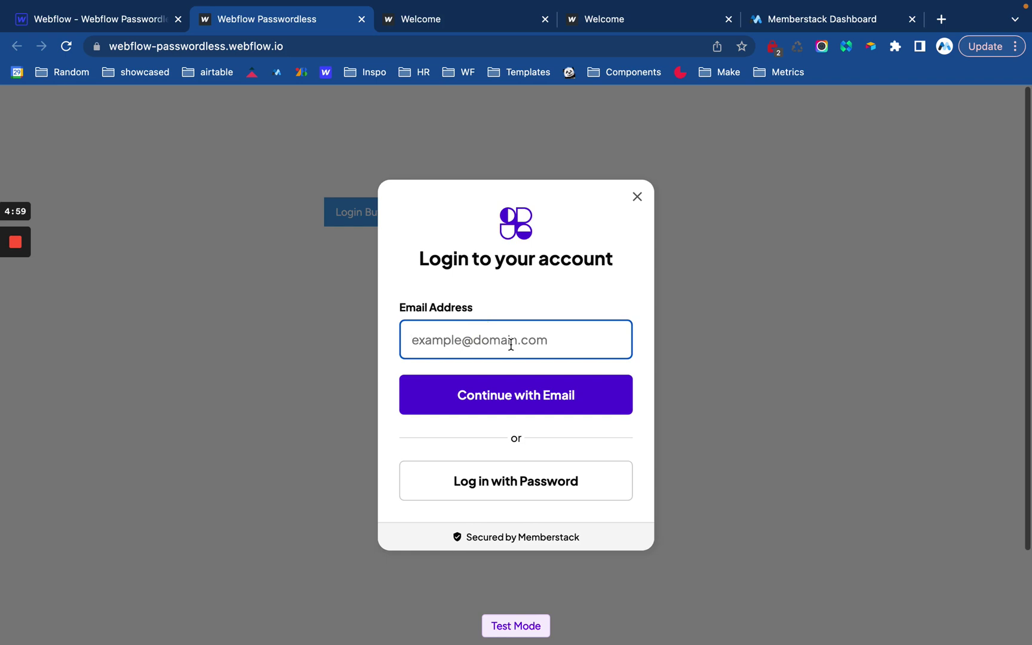
left_click(482, 481)
left_click(538, 525)
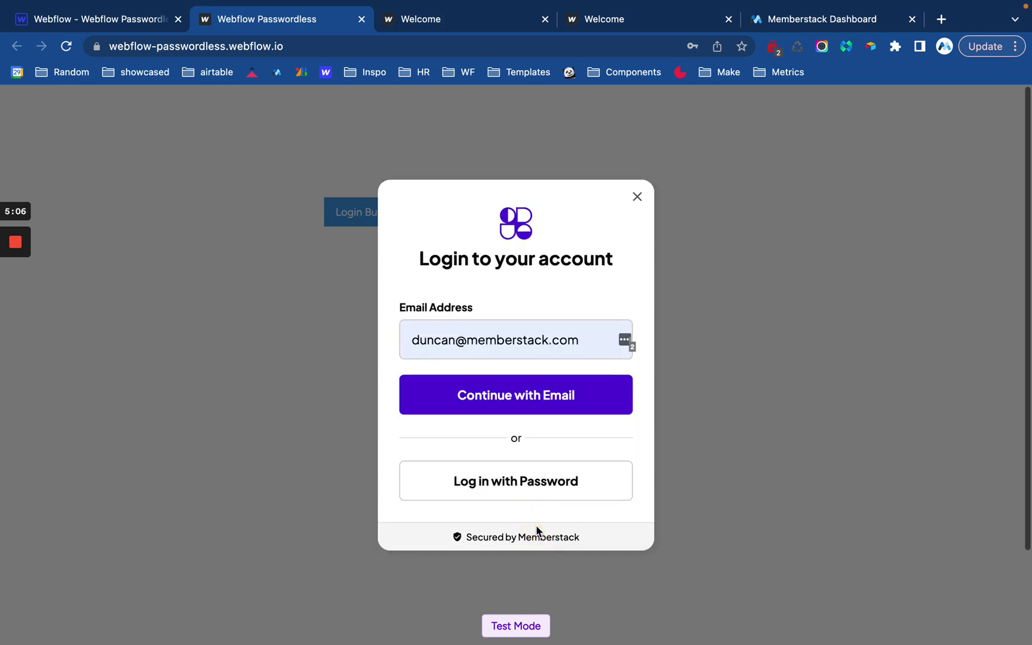
left_click(517, 482)
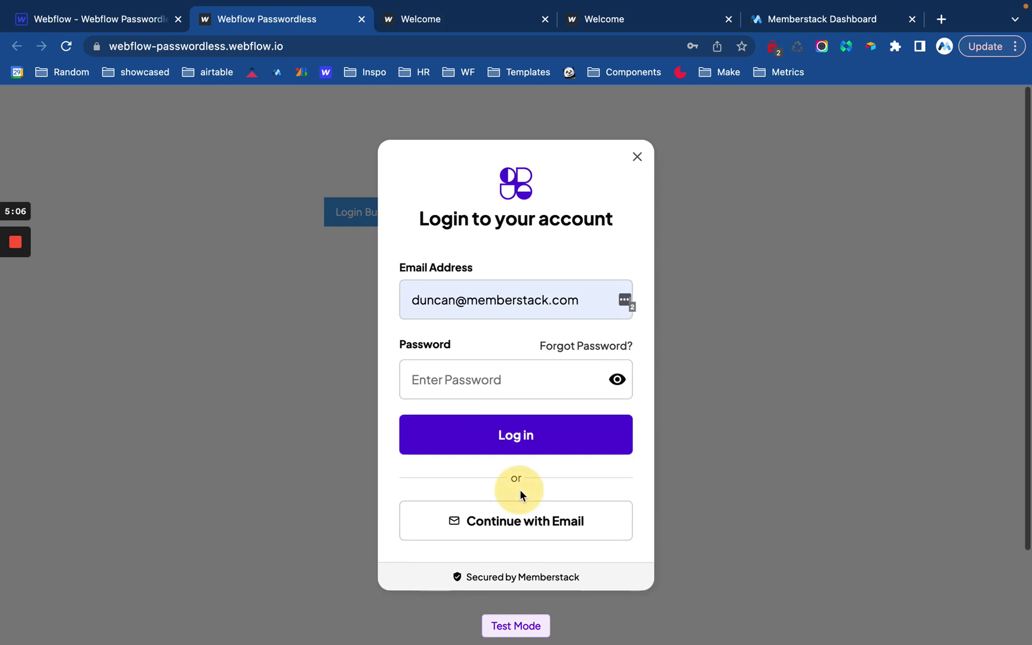
left_click(532, 521)
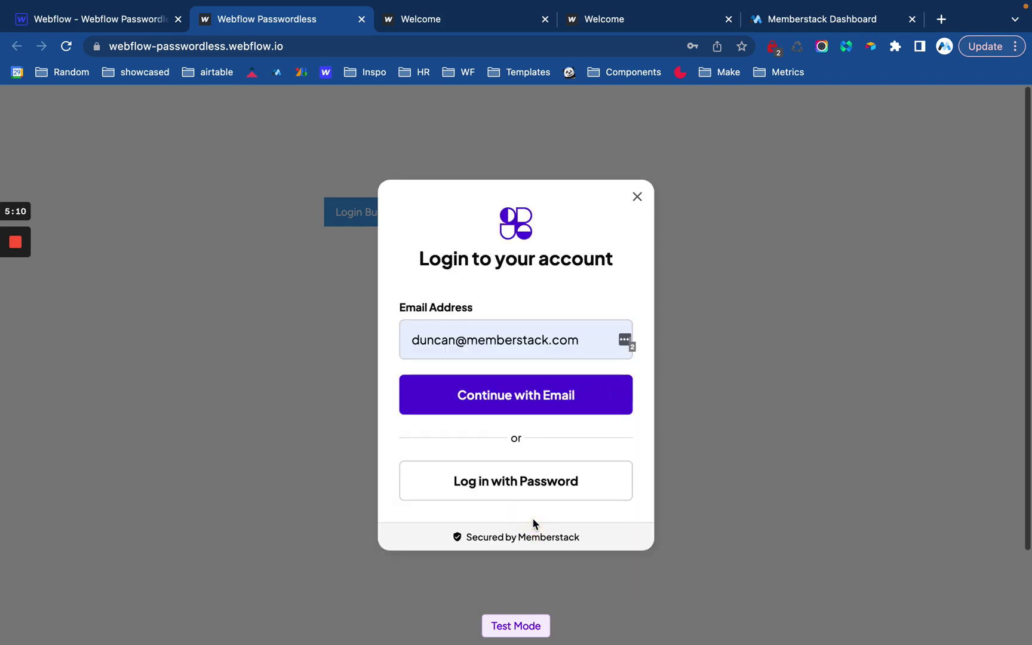